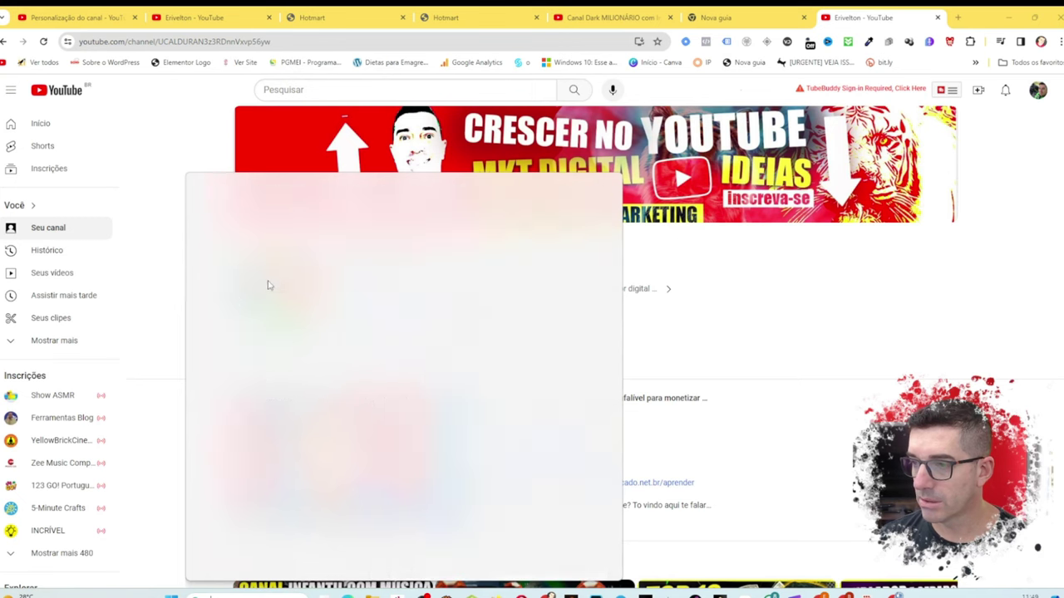
- Write the channel's full URL followed by ?sub_confirmation=1 in Notepad and copy the whole line
text(https://www.youtube.com/channel/UCALDURAN3z3RDnnVxvp56yw)
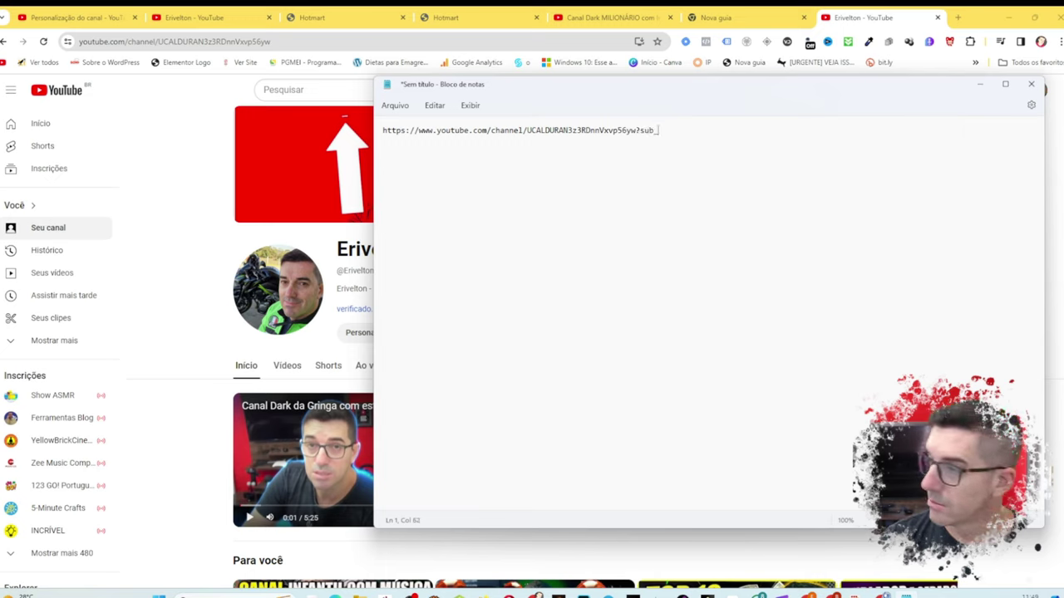
text(?sub_confirmation=1)
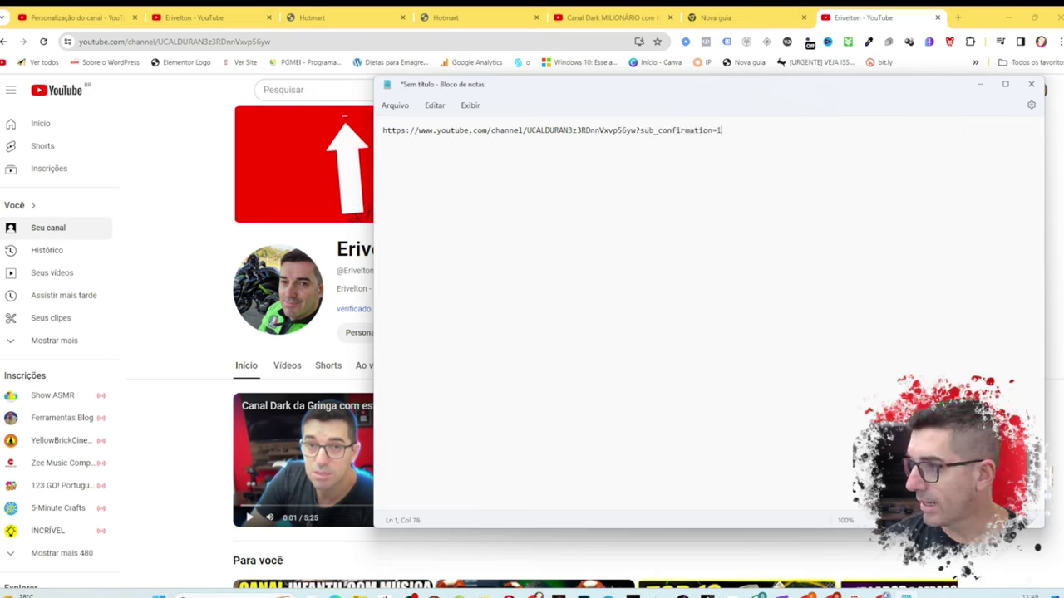
drag(778, 135, 383, 133)
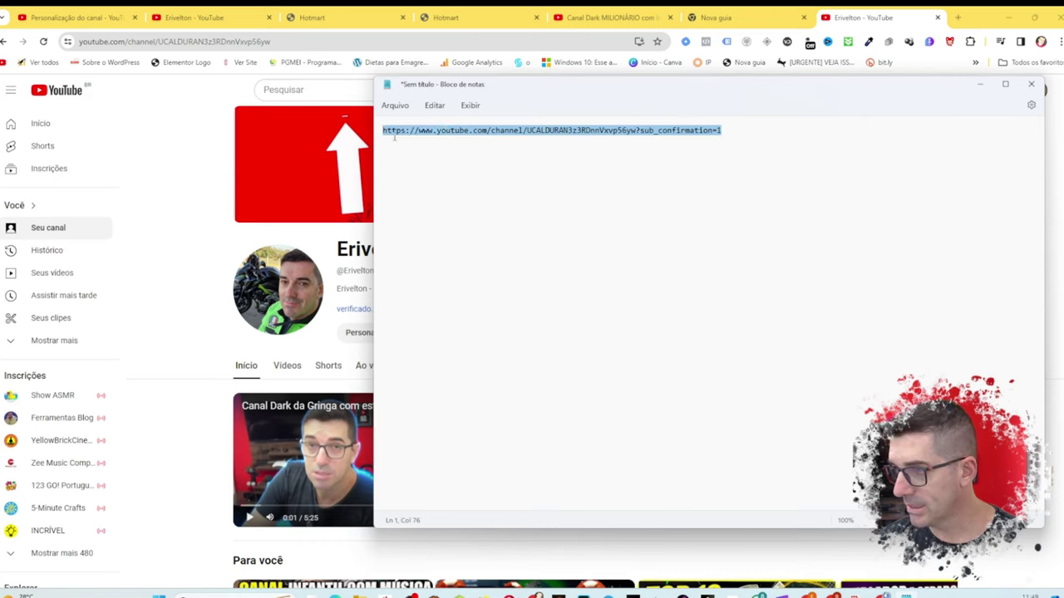
right_click(399, 134)
click(436, 190)
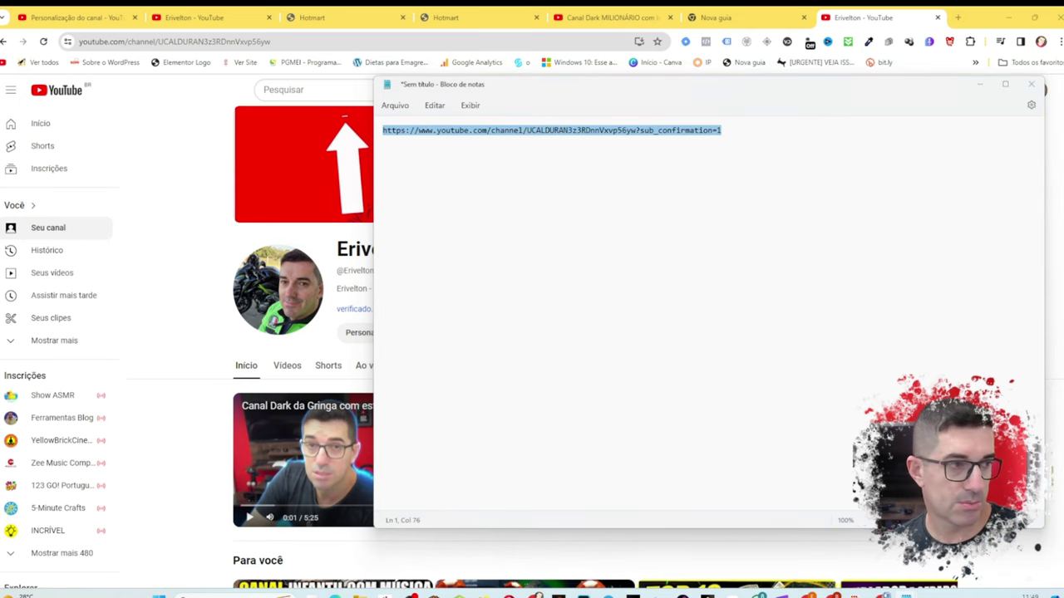
- Test the copied subscription link in an incognito browser window, then close that window
key(ctrl+shift+n)
key(ctrl+v)
key(Return)
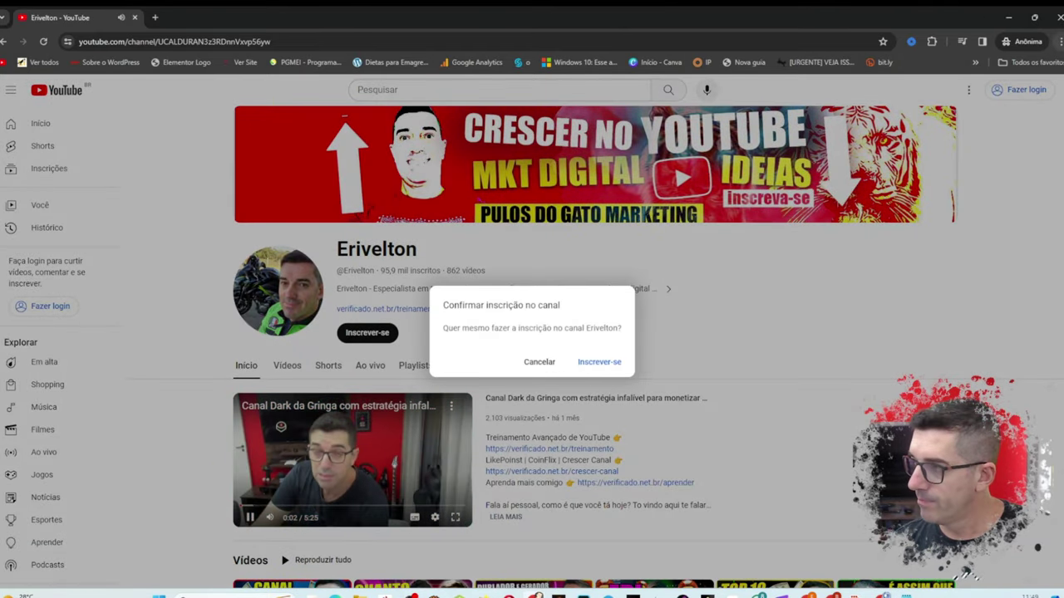
click(1056, 15)
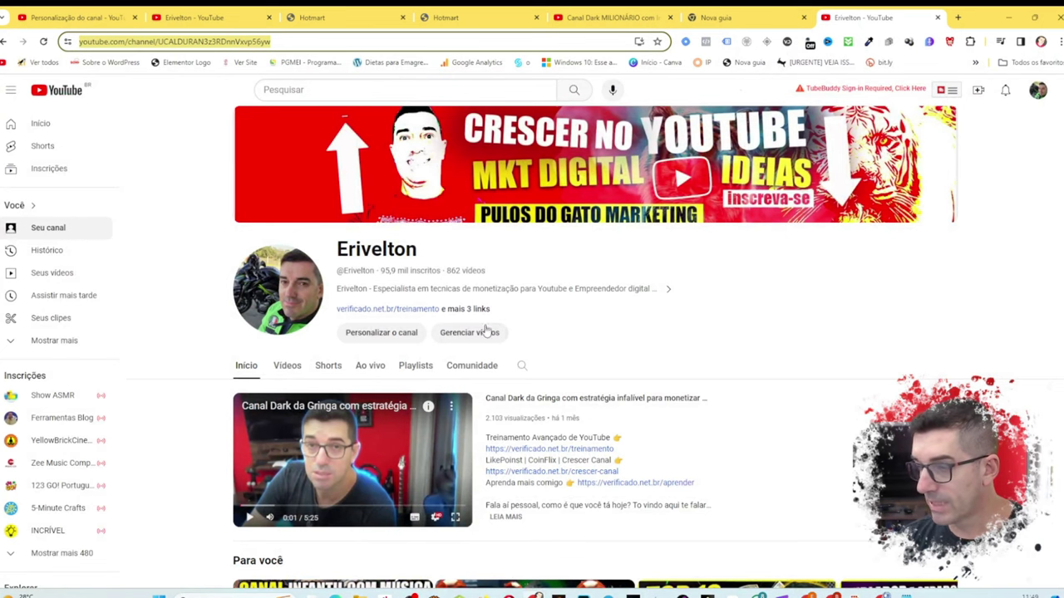
- Add "Inscreva-se para mais Videos:" and the copied link to the default upload description in YouTube Studio's settings and save
click(1037, 89)
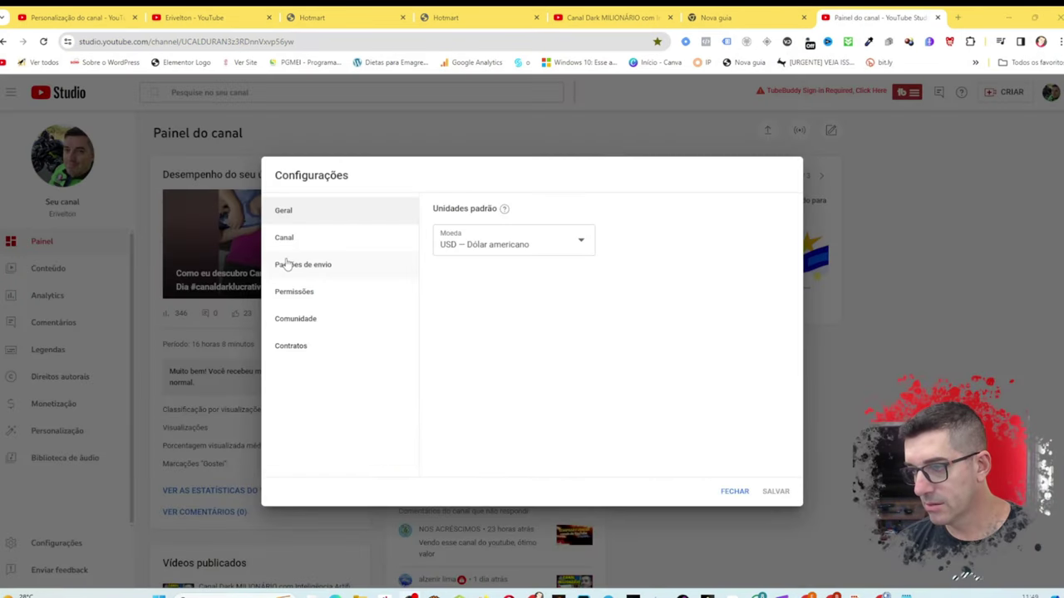
click(303, 266)
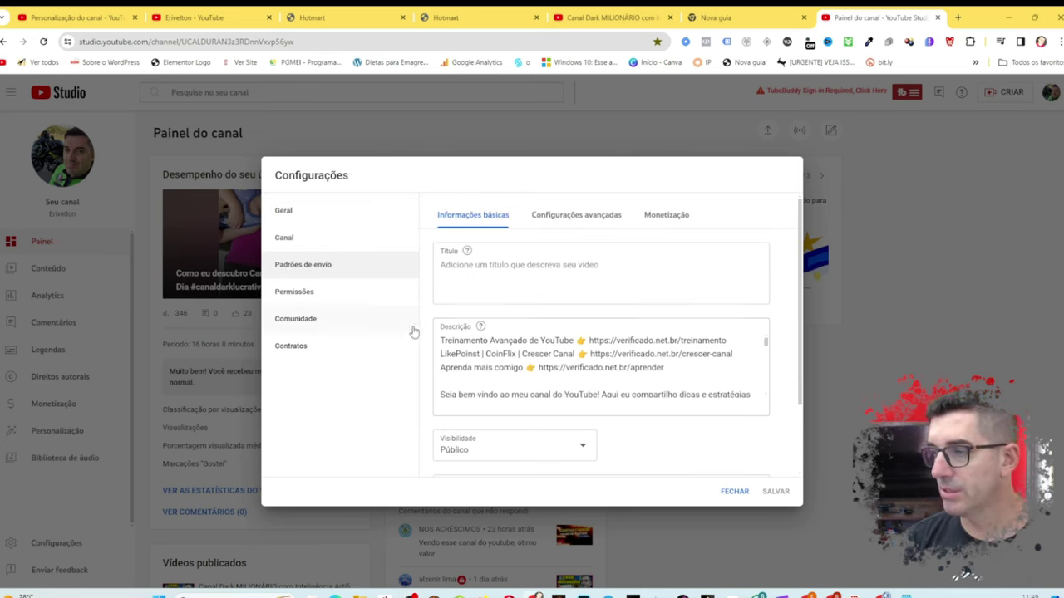
click(688, 377)
key(Return)
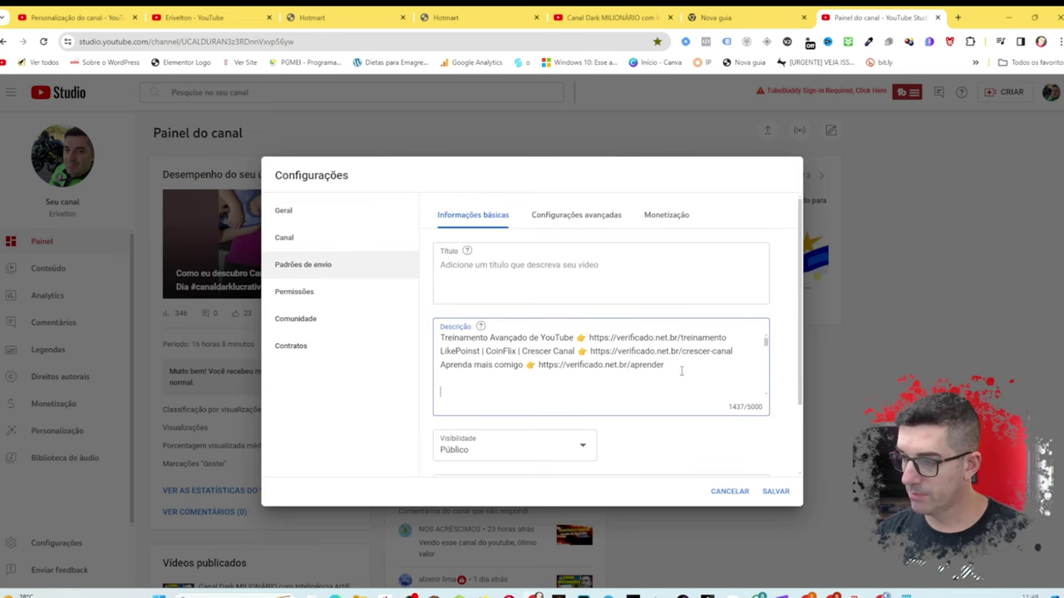
text(Inscreva-se pa)
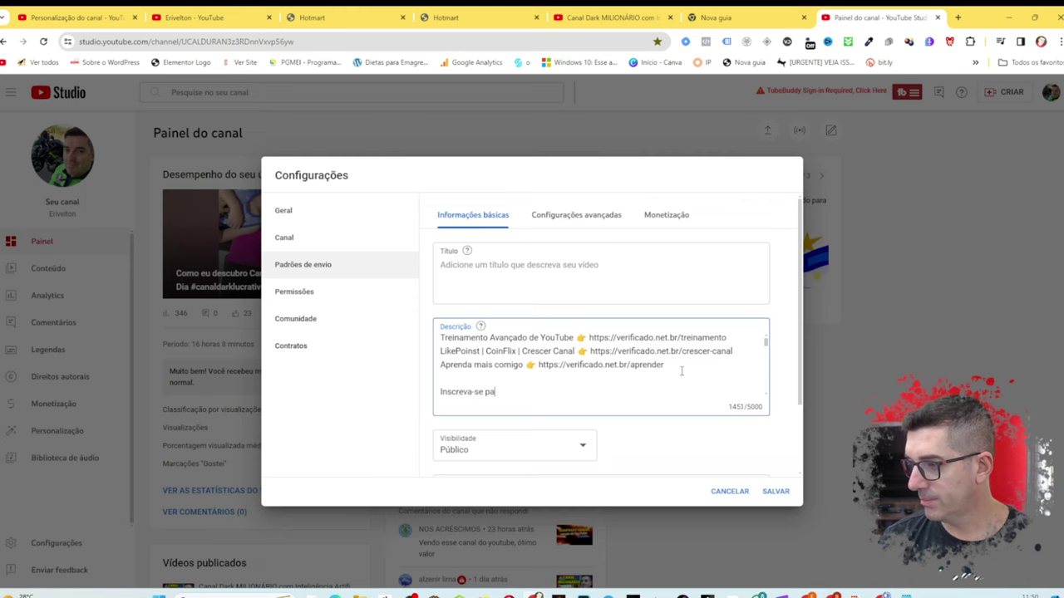
text(ra mais Videos:)
key(ctrl+v)
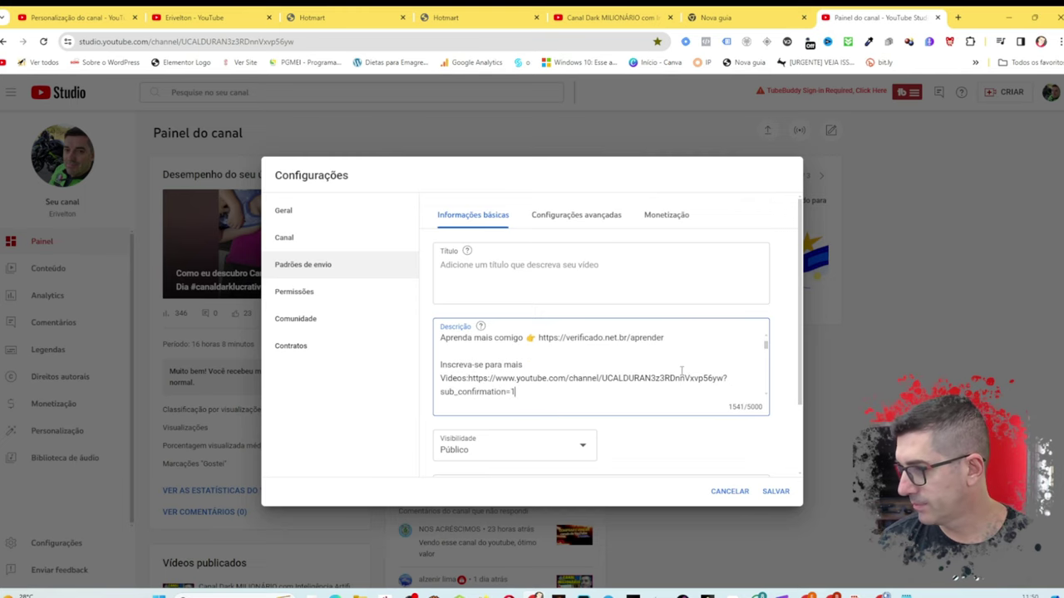
click(775, 491)
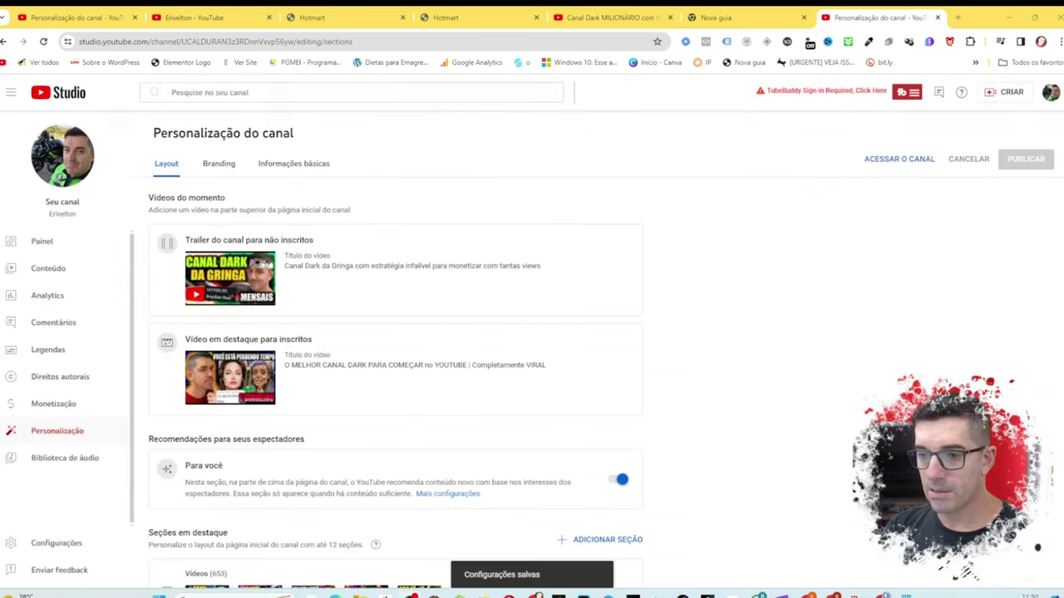
- Add a new link entry in the channel's basic information with the copied subscription link as its URL
scroll(316, 439, down, 3)
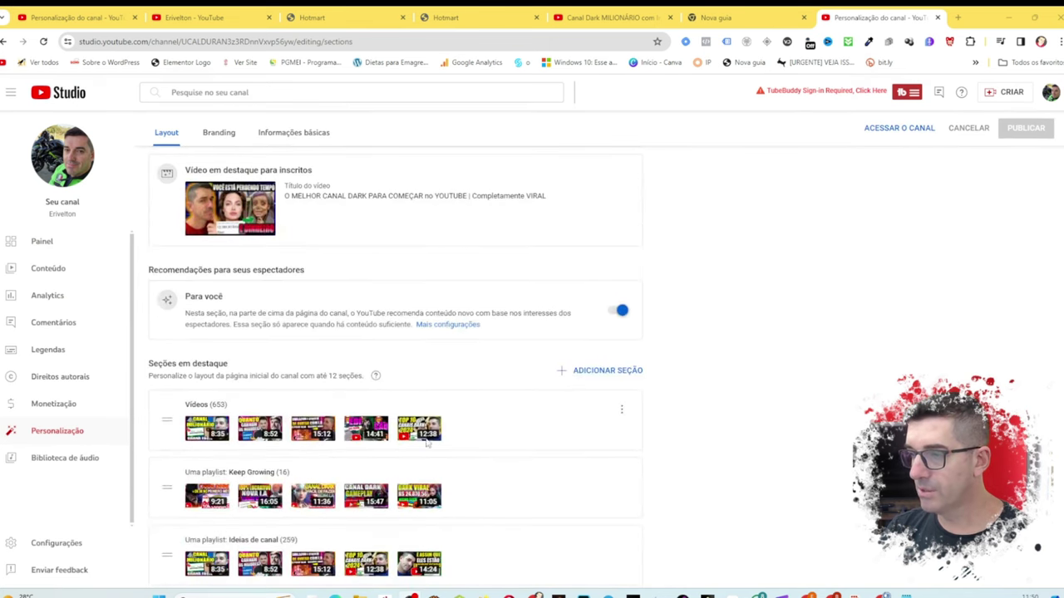
scroll(424, 399, up, 3)
click(286, 167)
scroll(316, 250, down, 6)
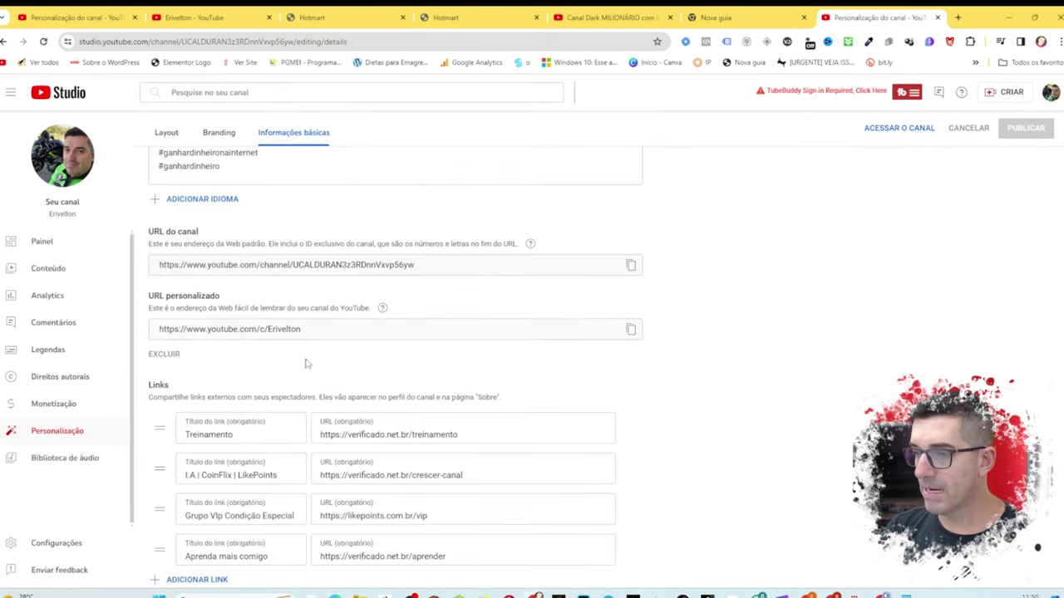
click(194, 476)
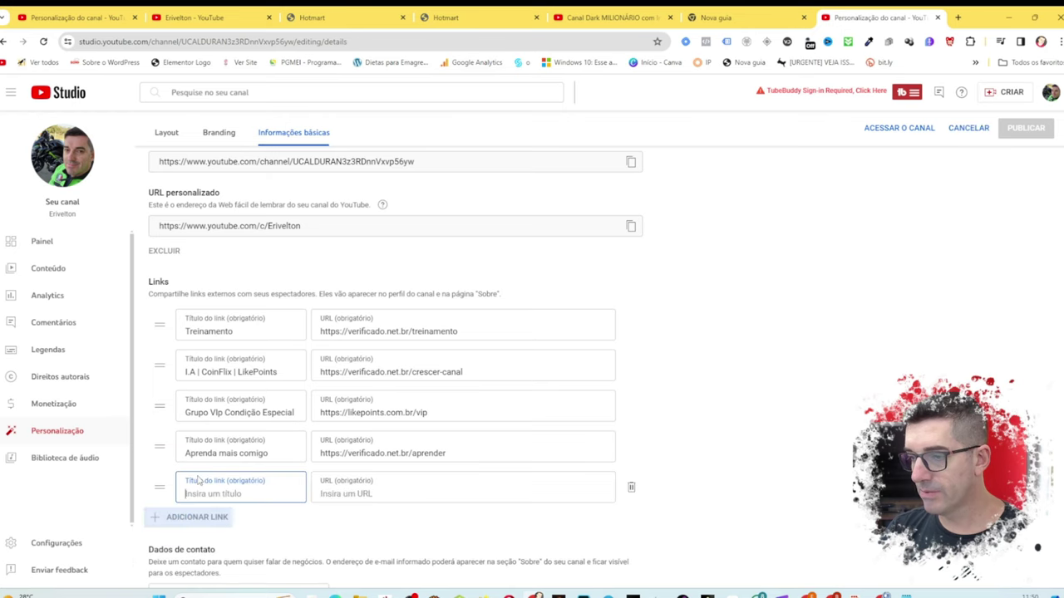
click(345, 493)
key(ctrl+v)
- Title the new link "Assista mais aqui" and publish it as the first entry in the links list
click(237, 499)
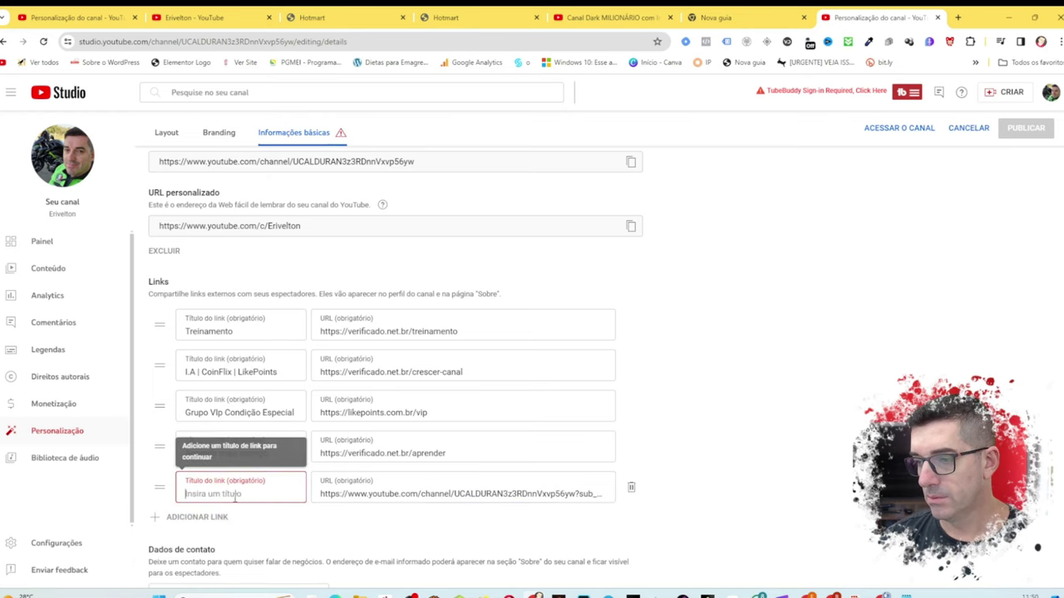
text(Inscreva-se)
key(ctrl+a)
text(a)
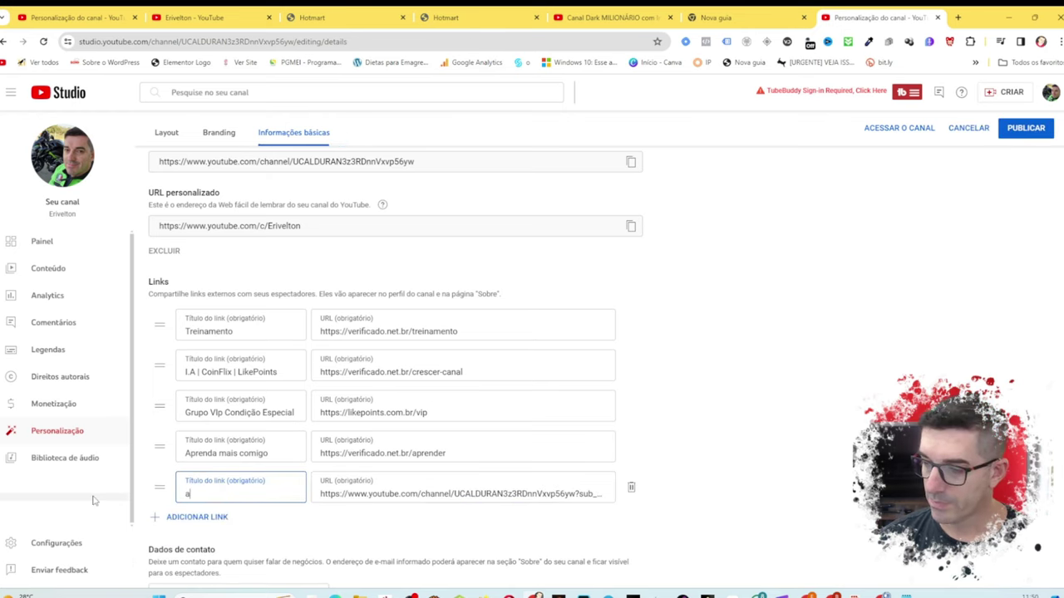
text(ssi)
key(BackSpace)
key(BackSpace)
key(BackSpace)
key(BackSpace)
text(Assista mais aqui)
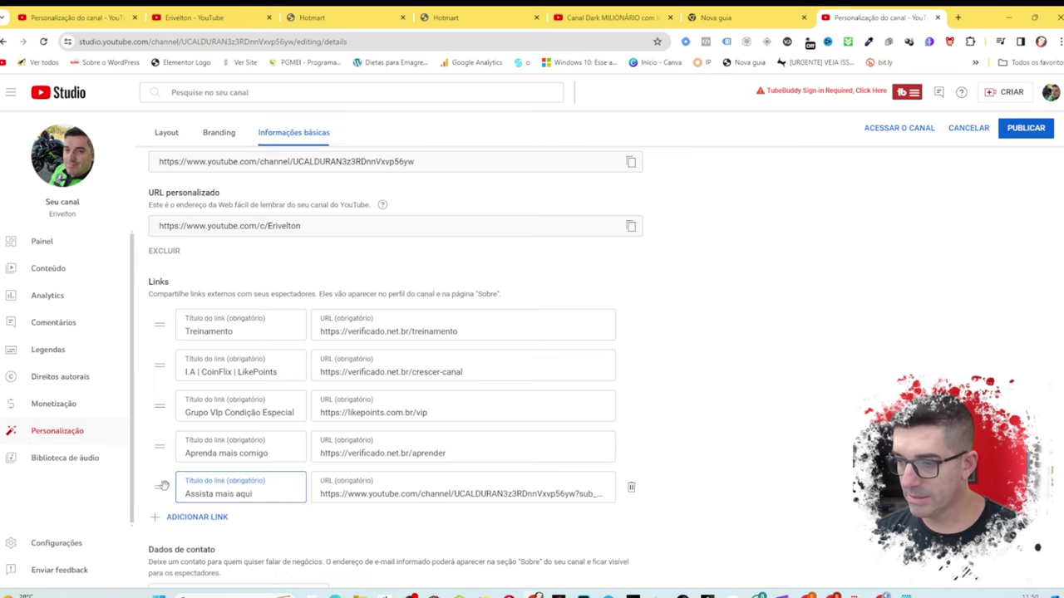
drag(159, 487, 155, 315)
click(1018, 129)
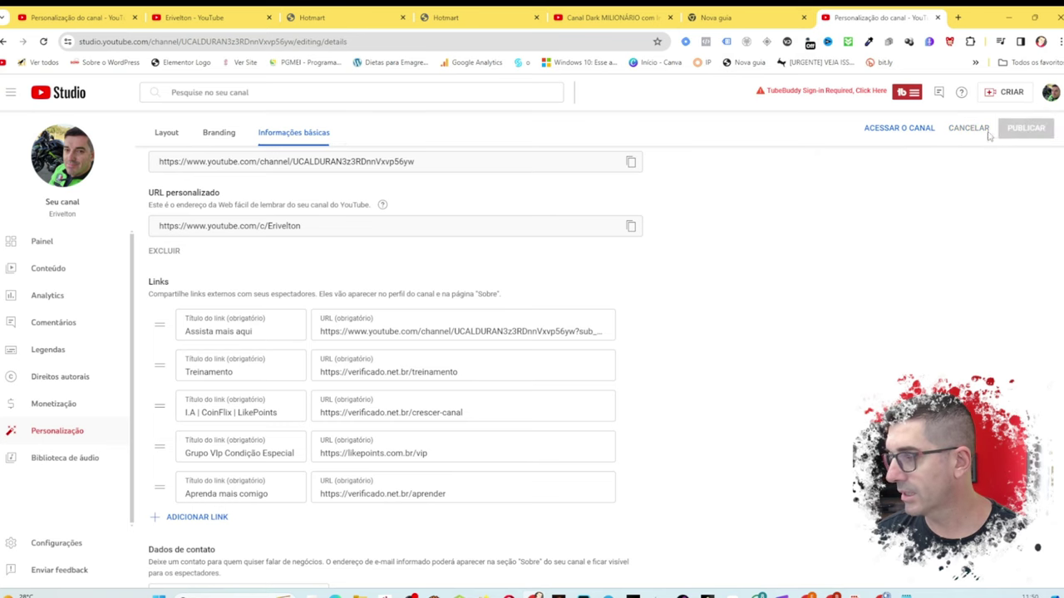
- View the channel page, test its subscription link below the description, and close the page
click(1051, 92)
click(871, 131)
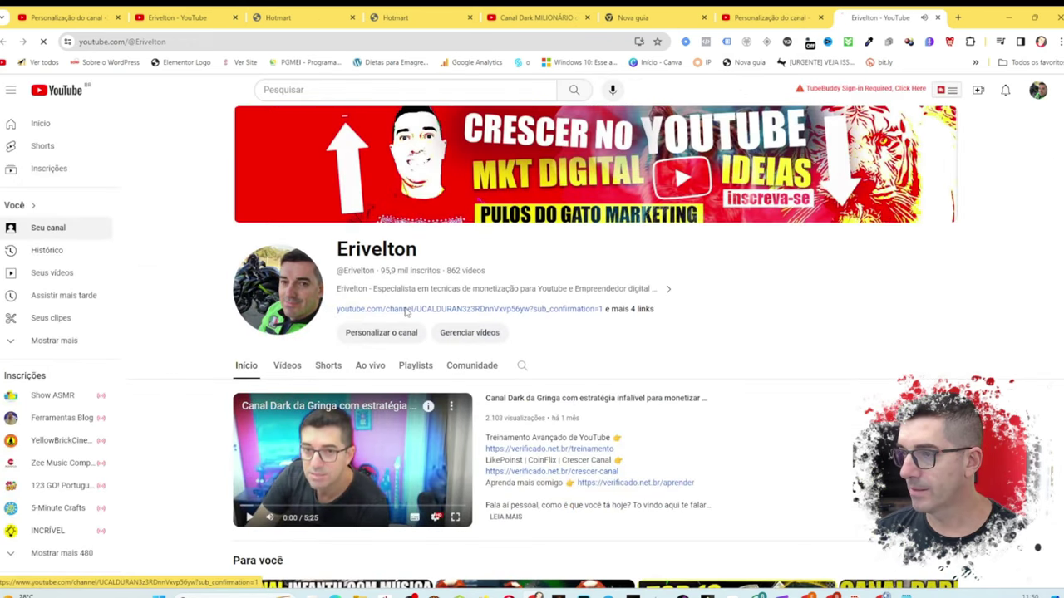
click(405, 309)
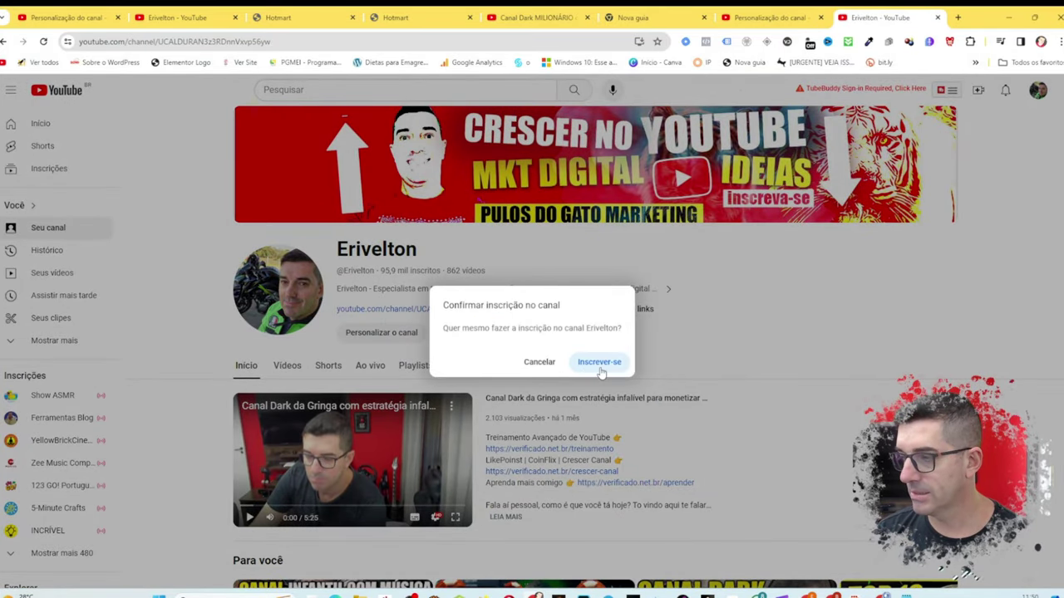
key(ctrl+w)
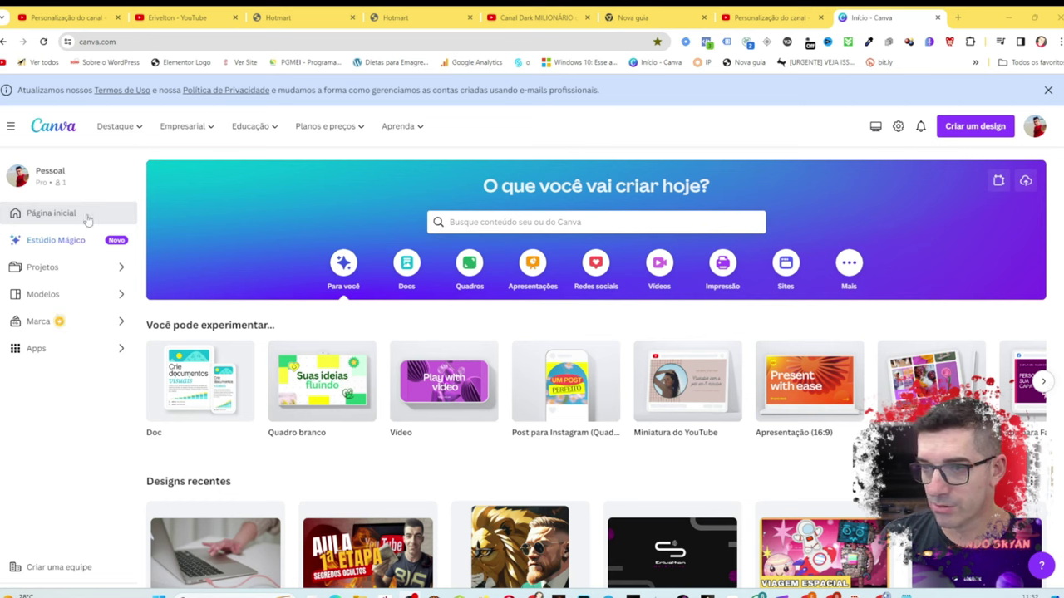
- Create a new custom-size Canva design of 100 × 100 px
click(964, 133)
click(868, 181)
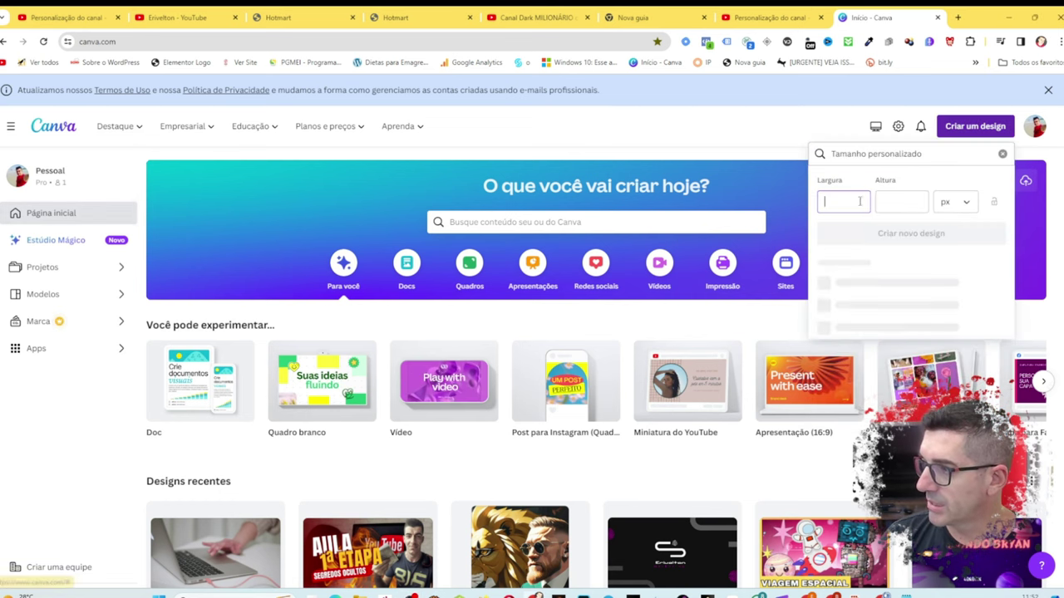
text(100)
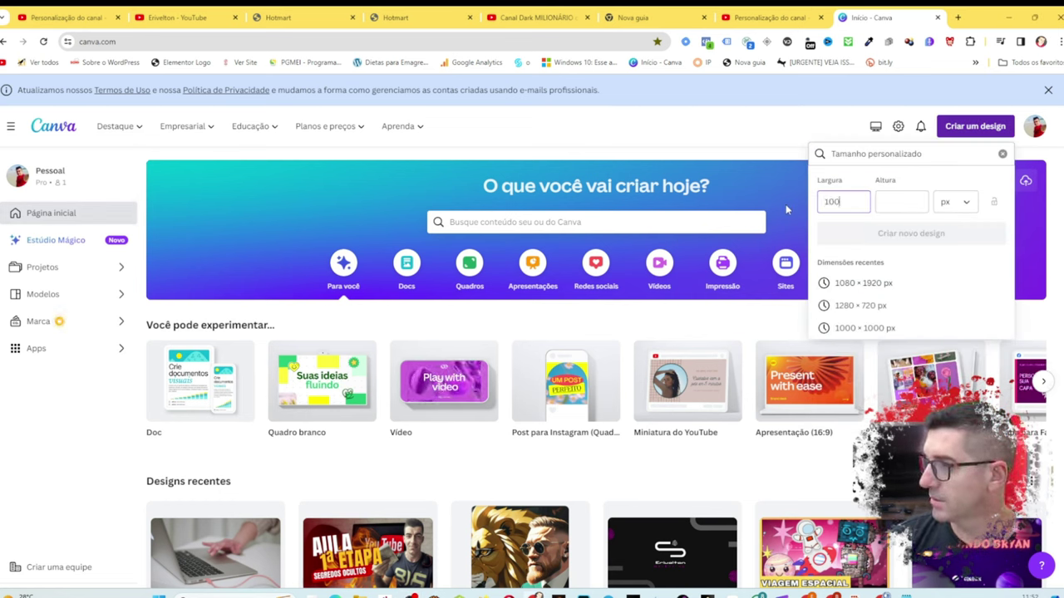
key(Tab)
text(100)
key(Return)
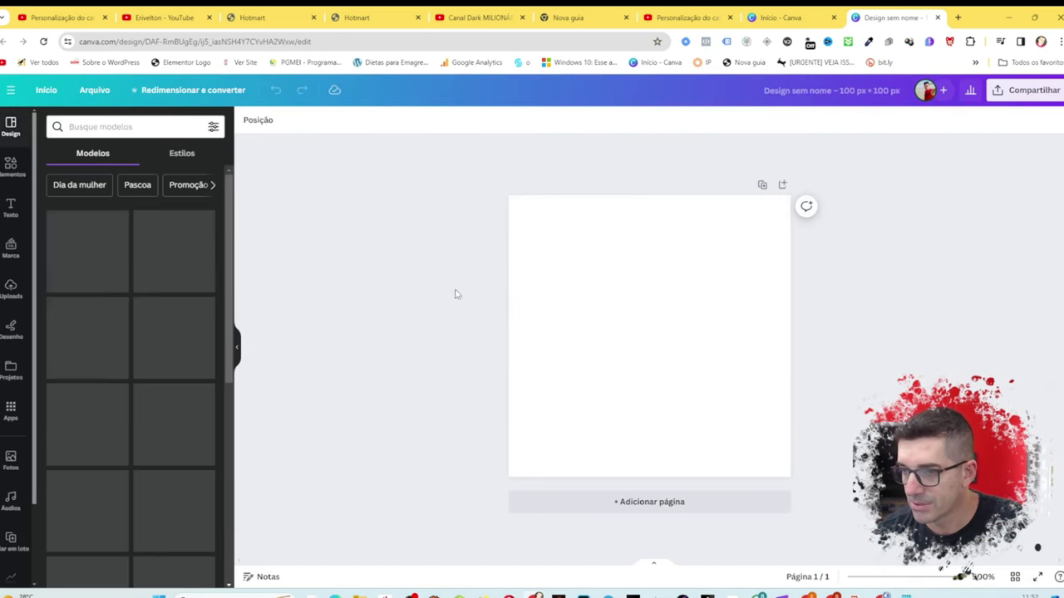
- Fill the page background with the brand kit's red and add a heading reading "Inscrever-se"
click(247, 120)
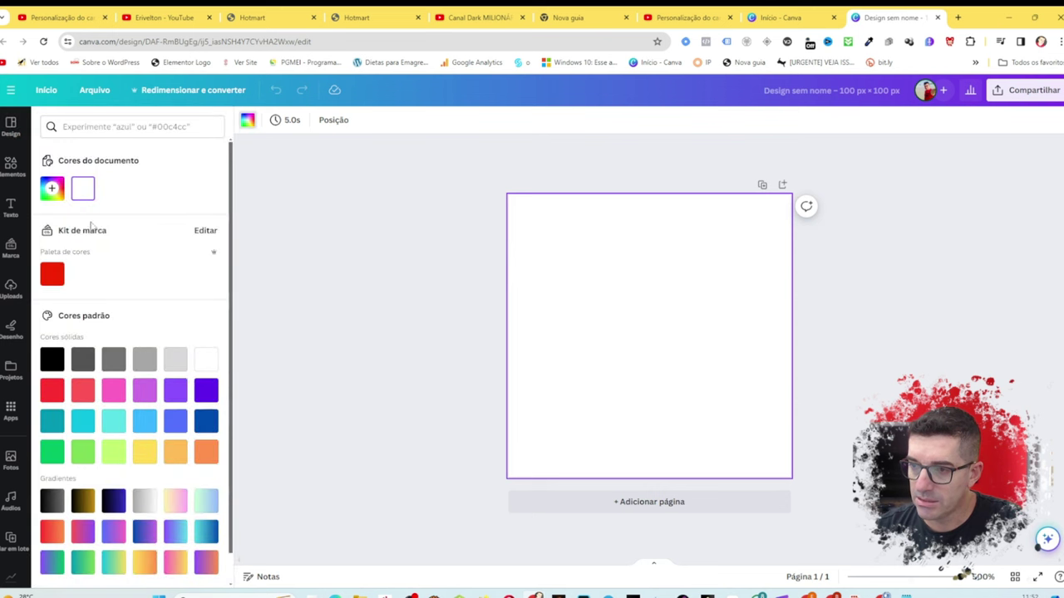
click(52, 274)
click(15, 203)
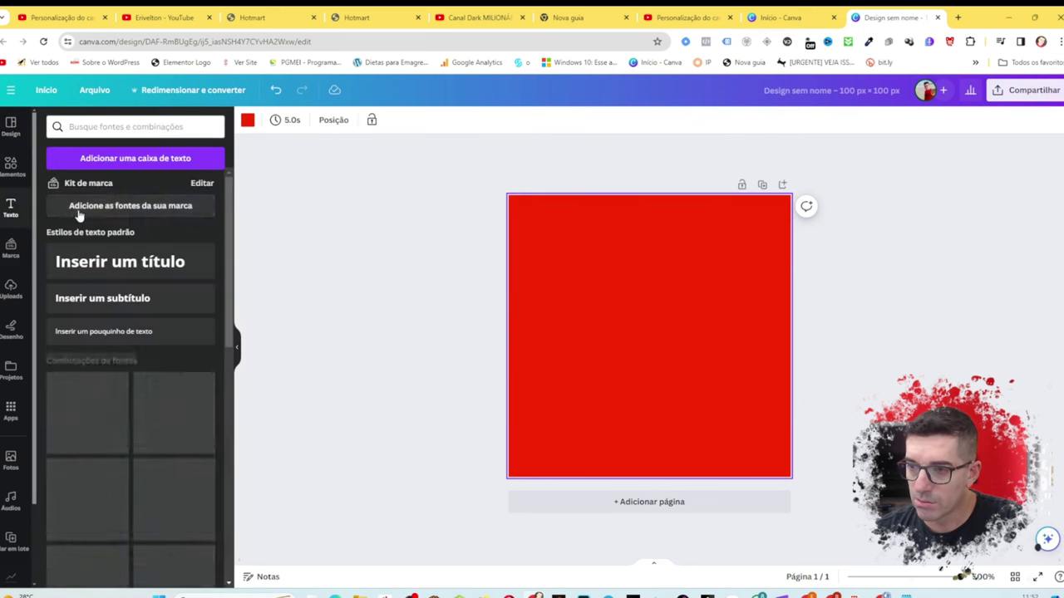
click(124, 262)
text(Inscrever-se)
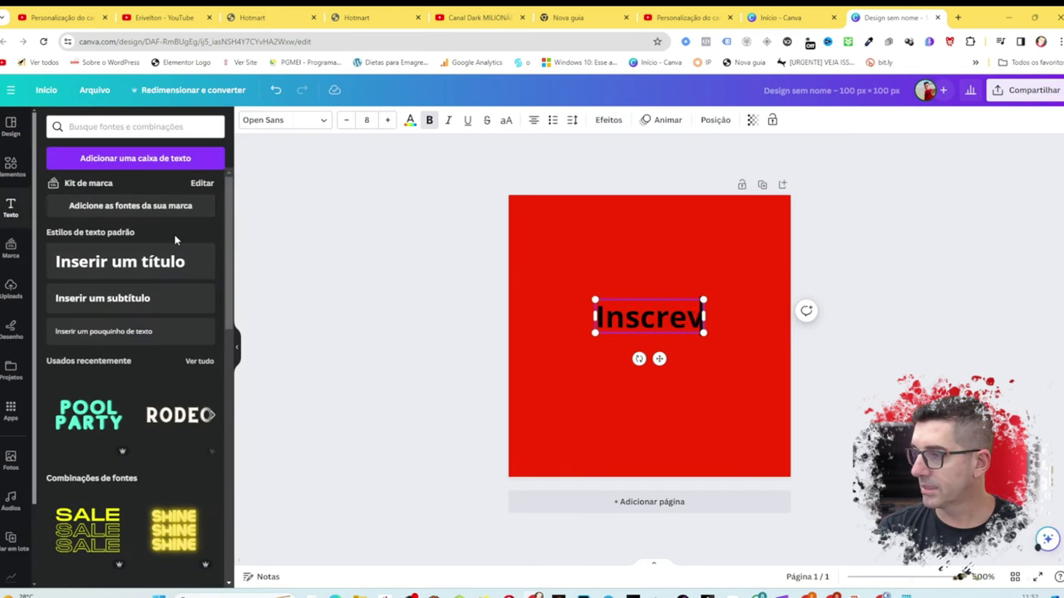
click(490, 248)
- Set the "Inscrever-se" heading in the Anton font and color it white
click(729, 322)
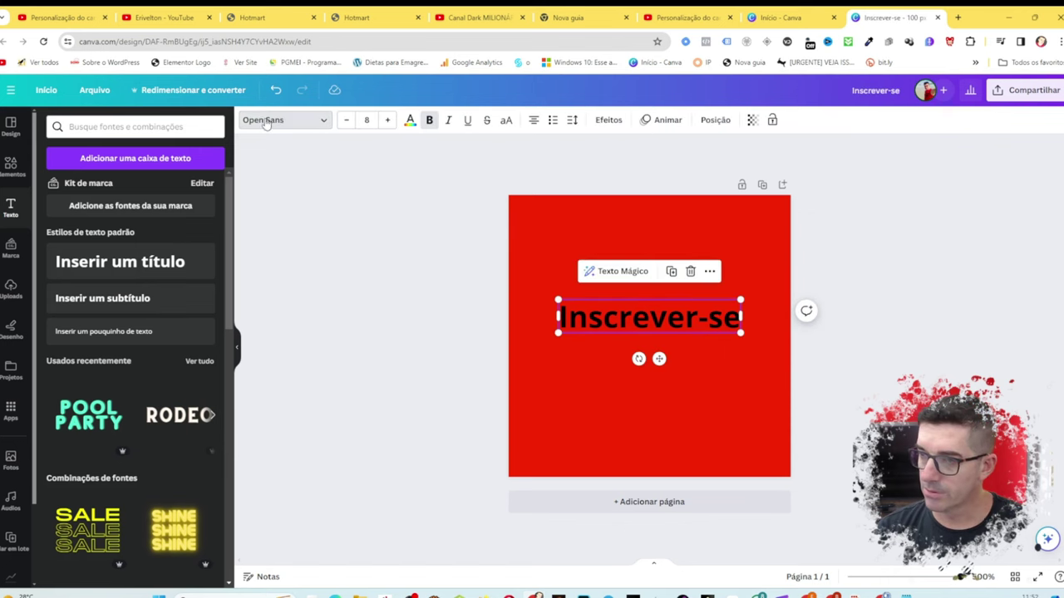
click(283, 119)
click(92, 306)
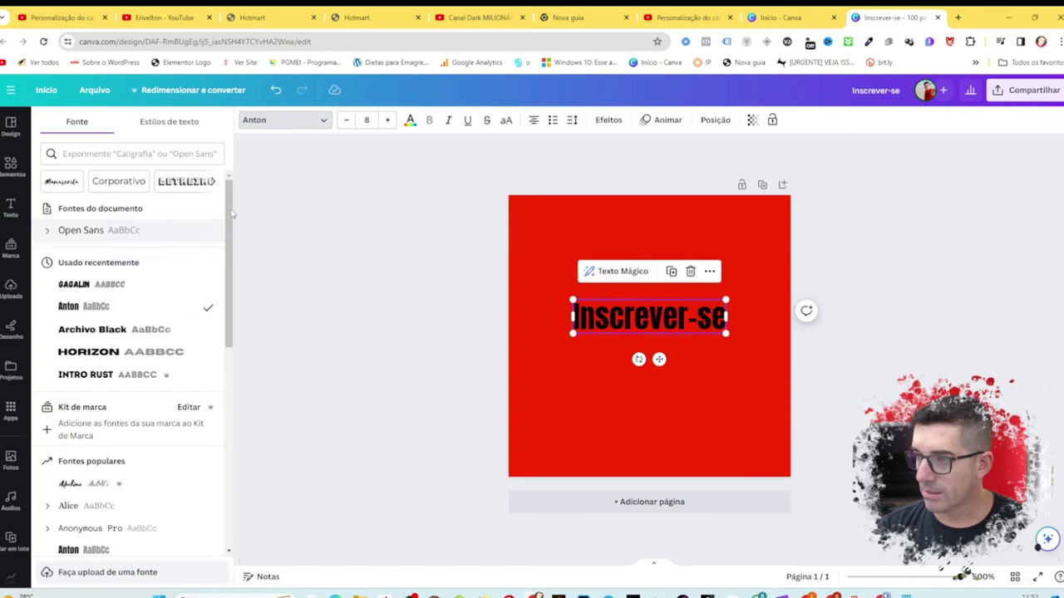
click(410, 120)
click(51, 189)
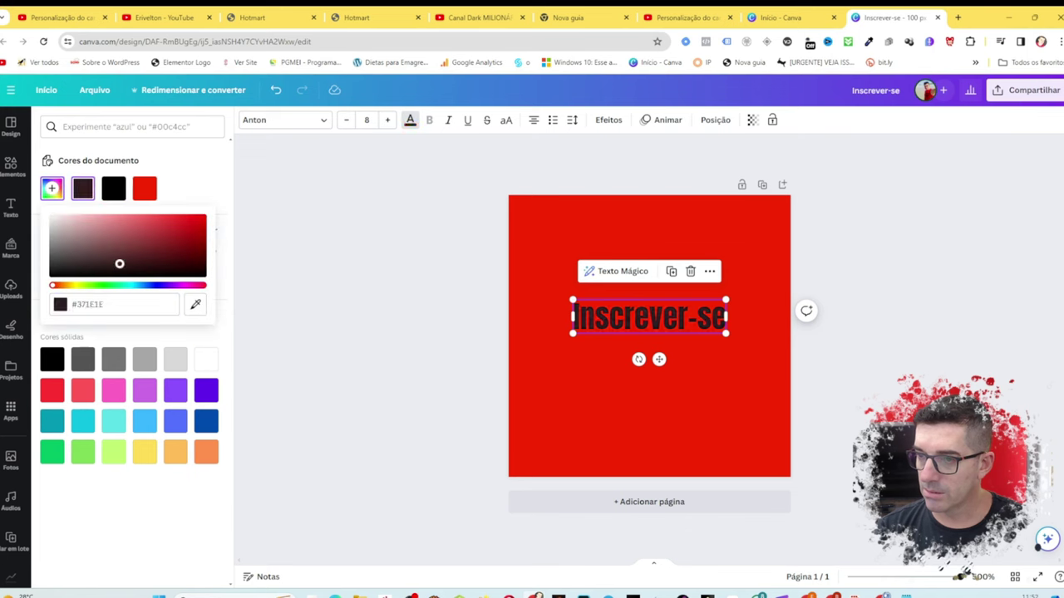
click(50, 213)
- Enlarge the "Inscrever-se" heading until it spans nearly the full page width
click(632, 332)
drag(726, 333, 781, 370)
key(Escape)
- Search the elements for "seta", insert the solid block arrow shape and rotate it 90° to point downward
click(12, 163)
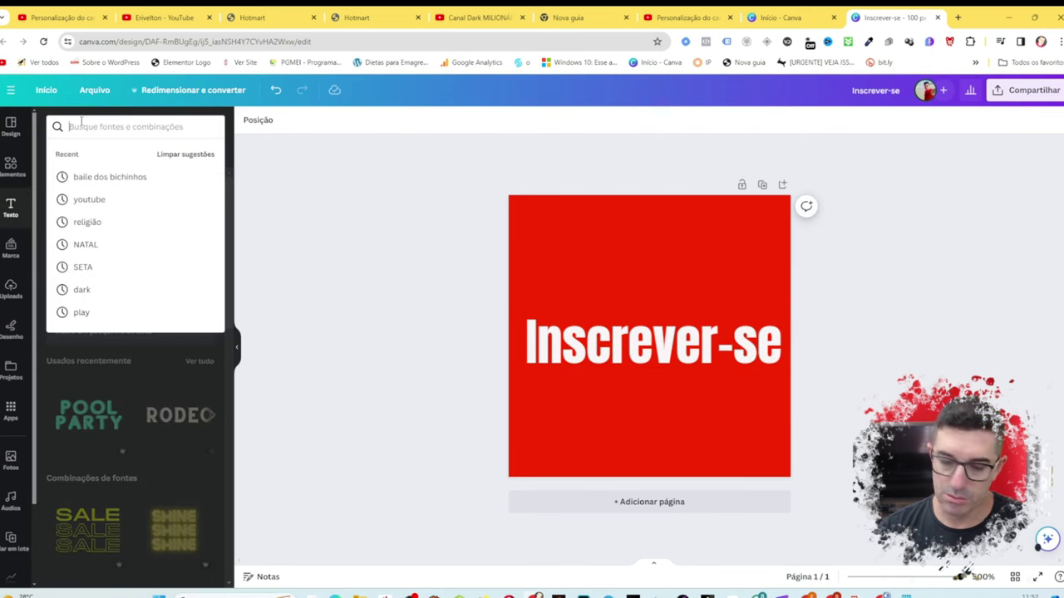
text(seta)
key(Return)
click(110, 126)
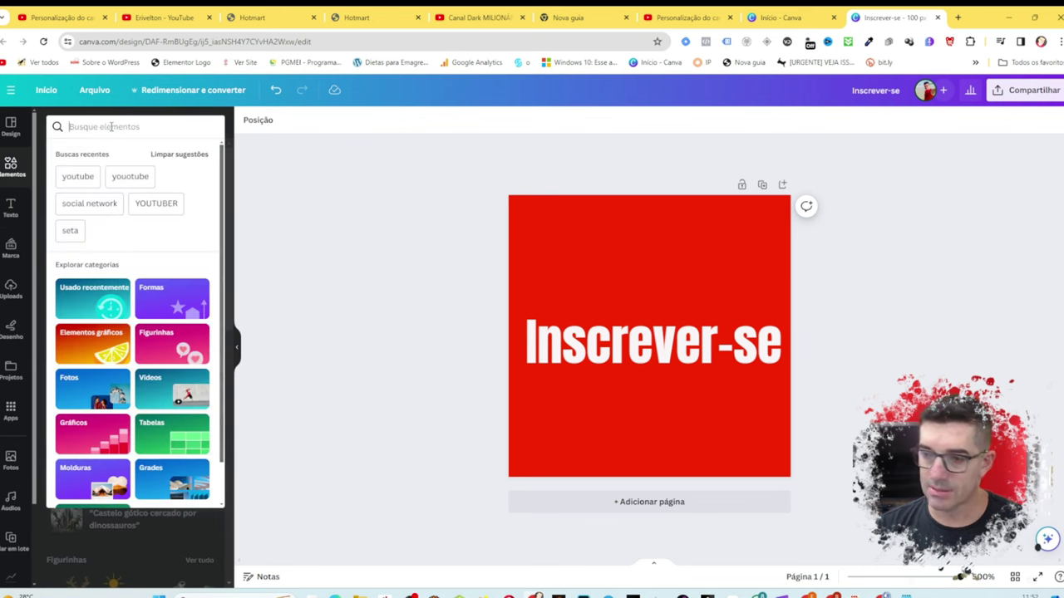
text(seta)
key(Return)
click(61, 244)
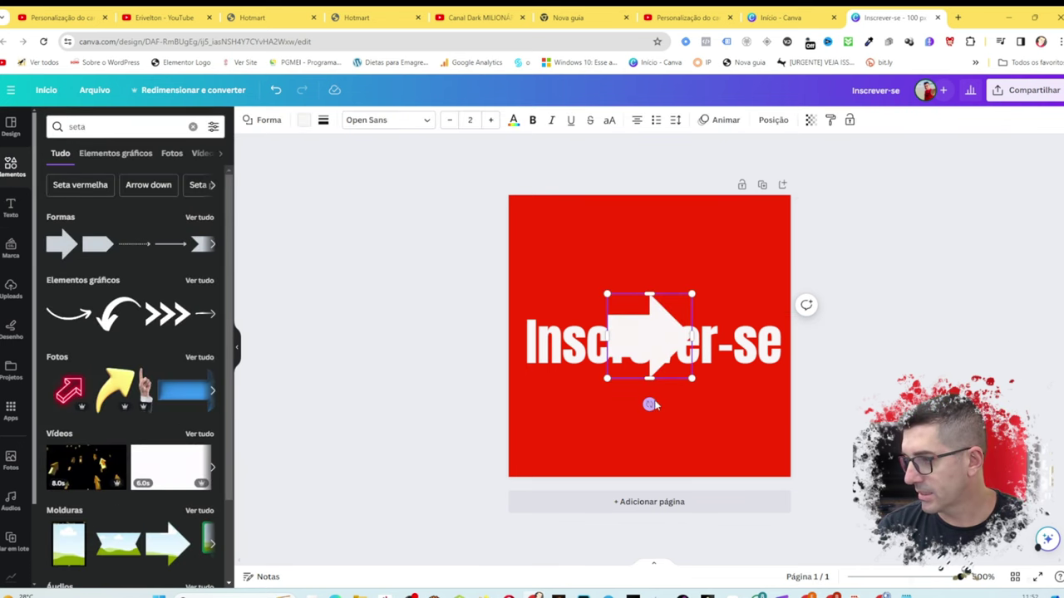
drag(648, 406, 567, 344)
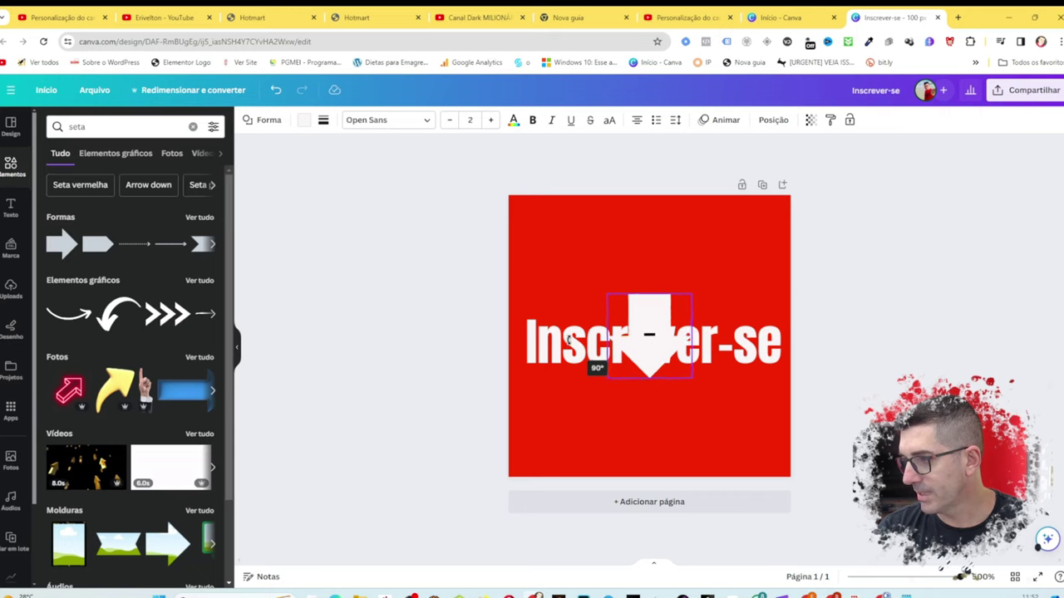
- Move the arrow below the heading and change the heading's text to "Inscreva-se"
drag(662, 371, 663, 447)
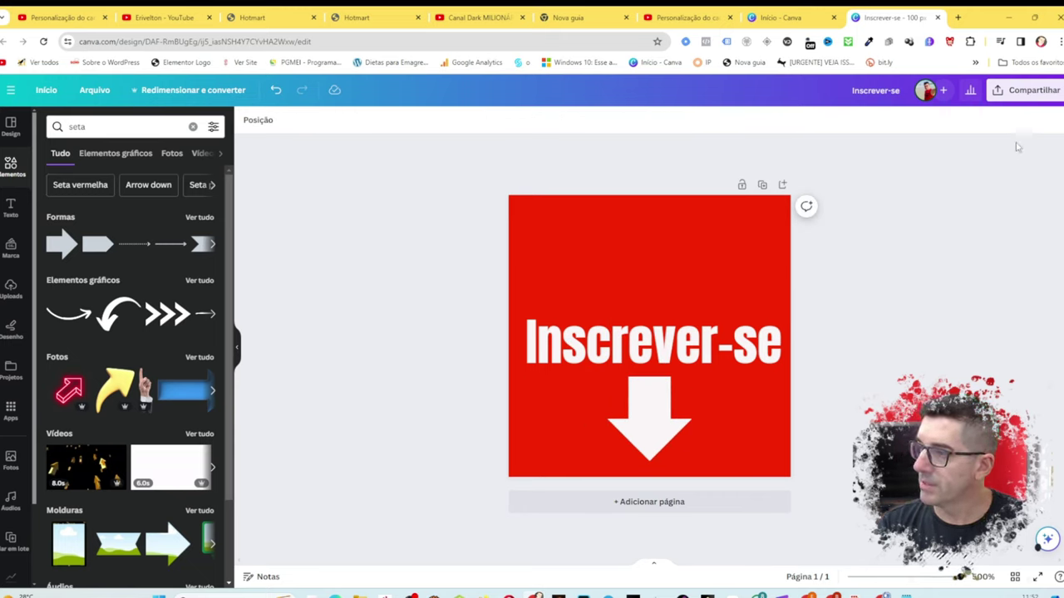
double_click(674, 341)
drag(717, 341, 703, 341)
key(BackSpace)
key(BackSpace)
text(a)
click(938, 342)
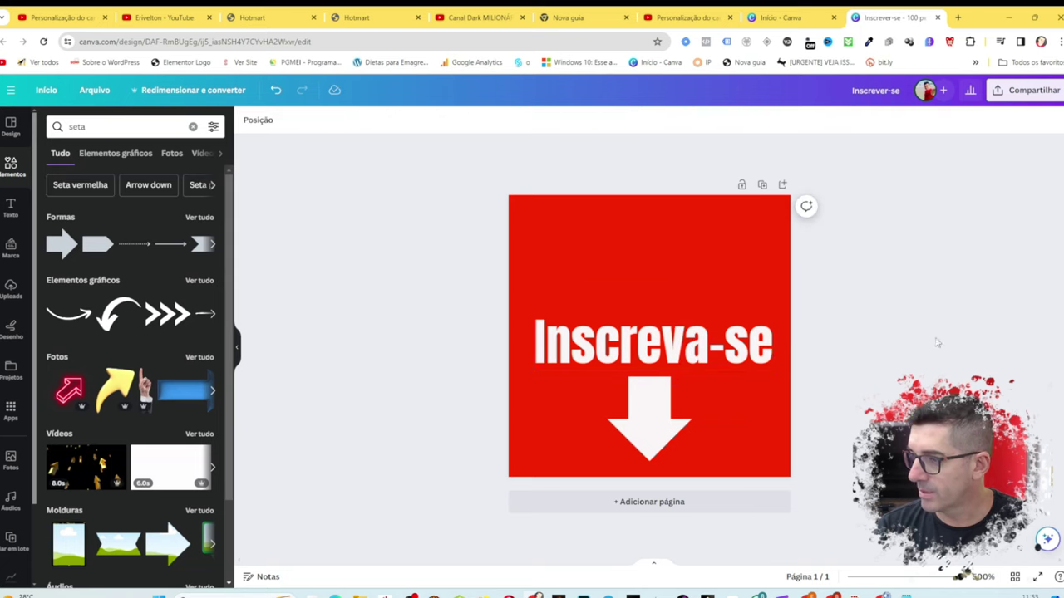
- Enlarge the "Inscreva-se" heading to font size 14,4 and download the design as a JPG
click(773, 353)
drag(533, 315, 520, 308)
click(1027, 90)
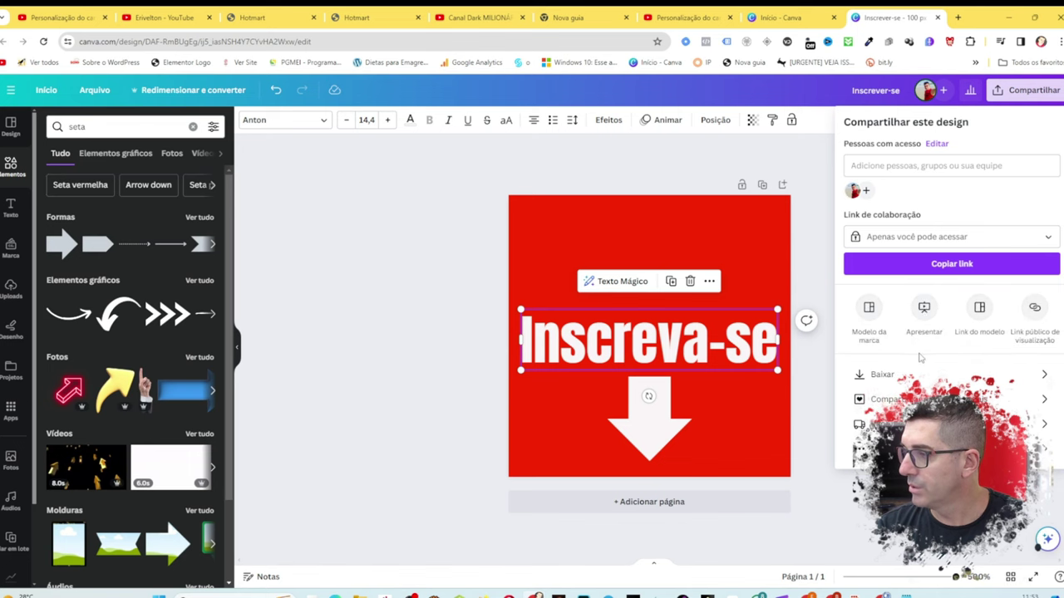
click(924, 333)
click(948, 168)
click(893, 205)
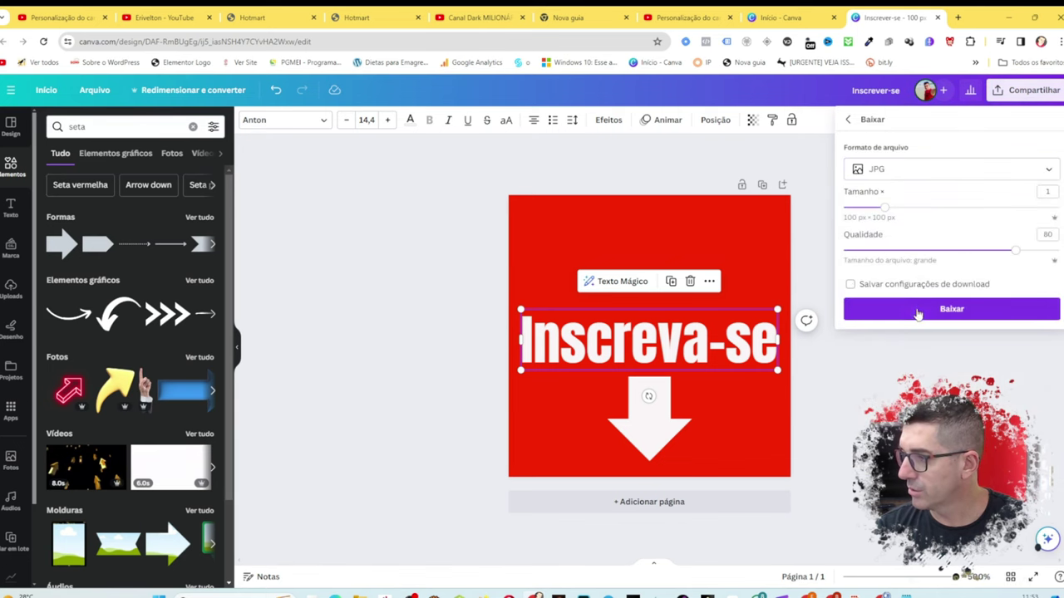
click(916, 309)
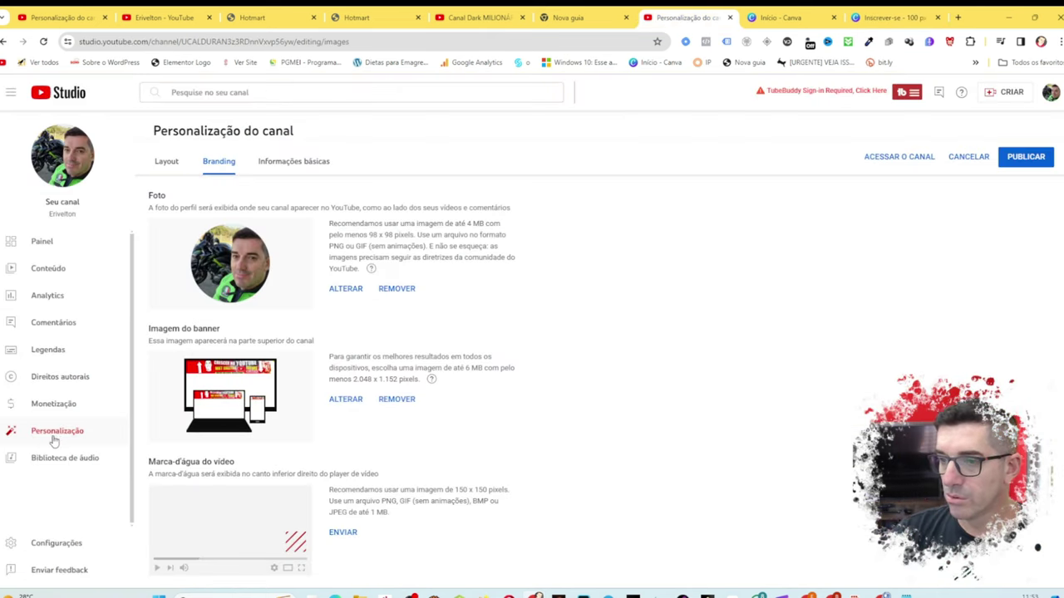
click(56, 432)
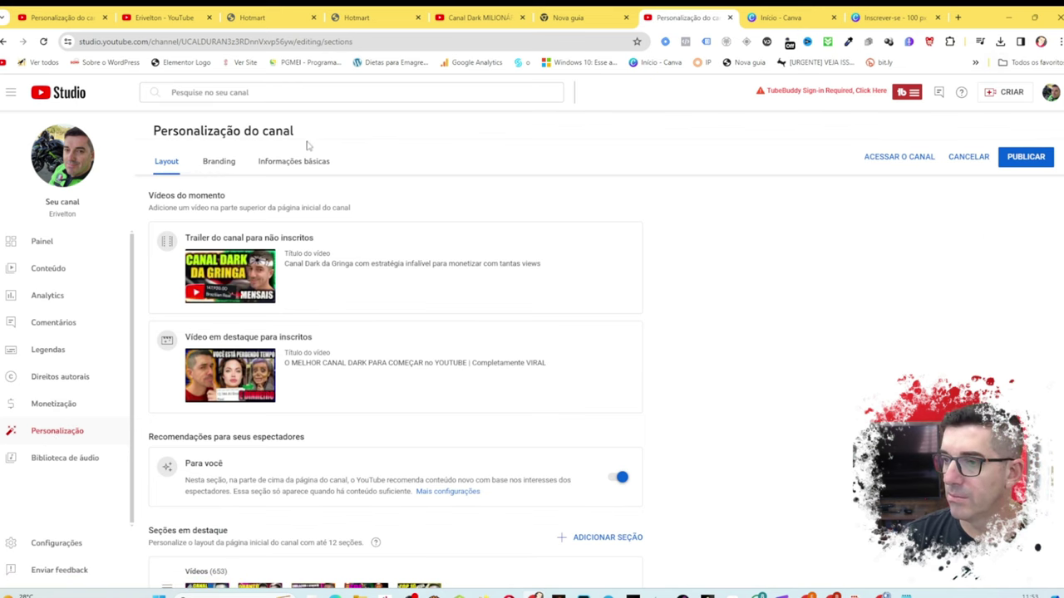
click(227, 163)
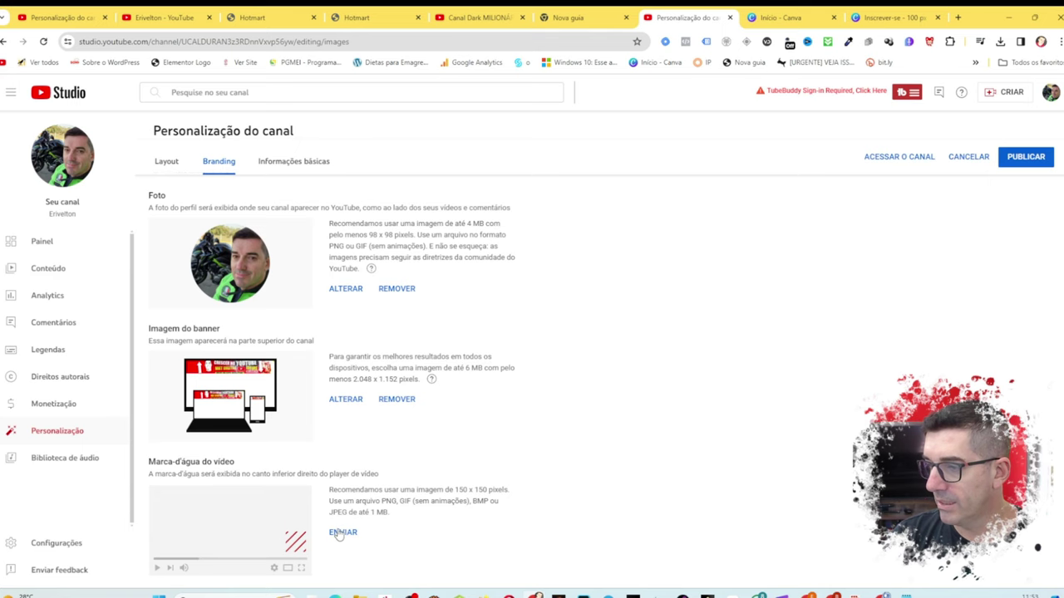
click(889, 17)
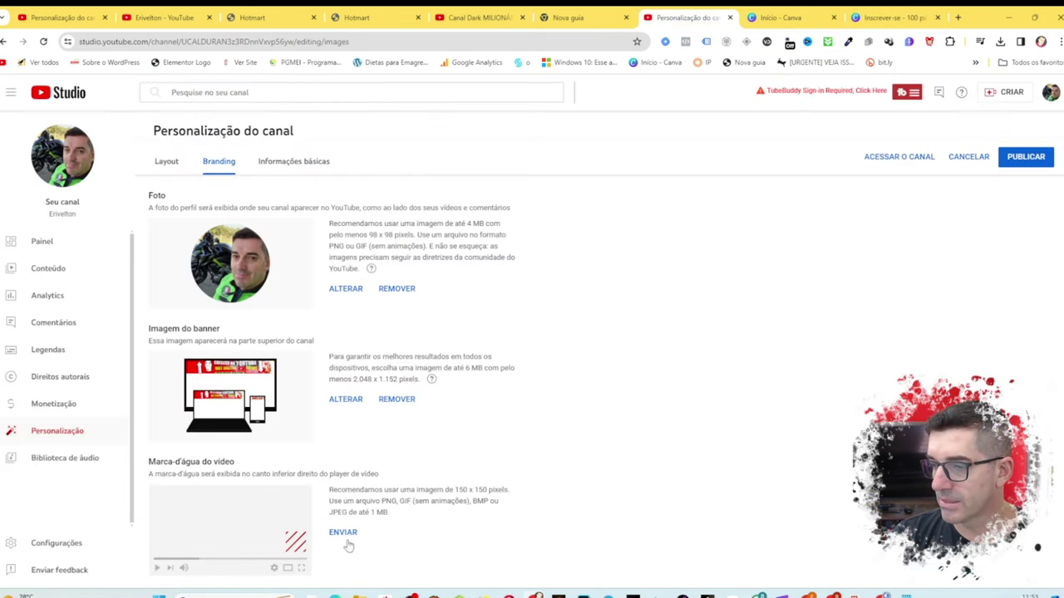
click(344, 533)
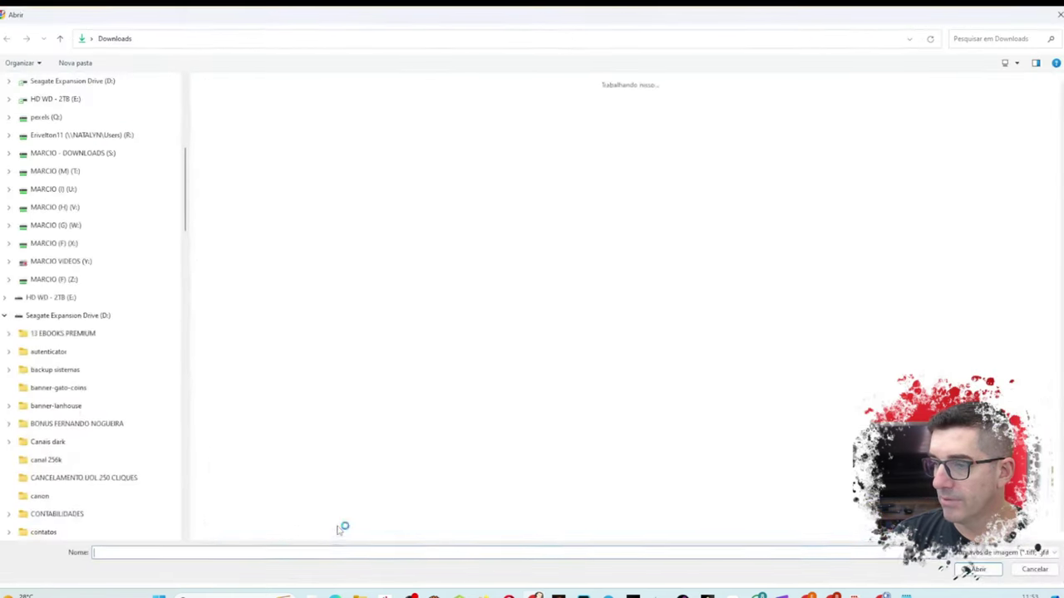
click(967, 569)
click(771, 521)
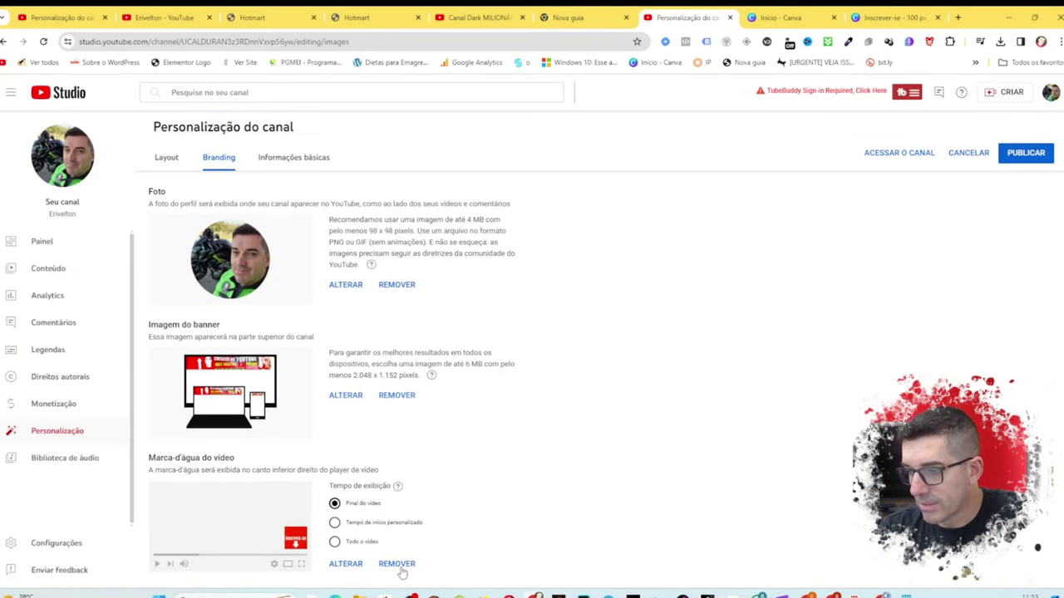
- Set the watermark's display time to "Todo o vídeo" and publish the branding changes
click(335, 541)
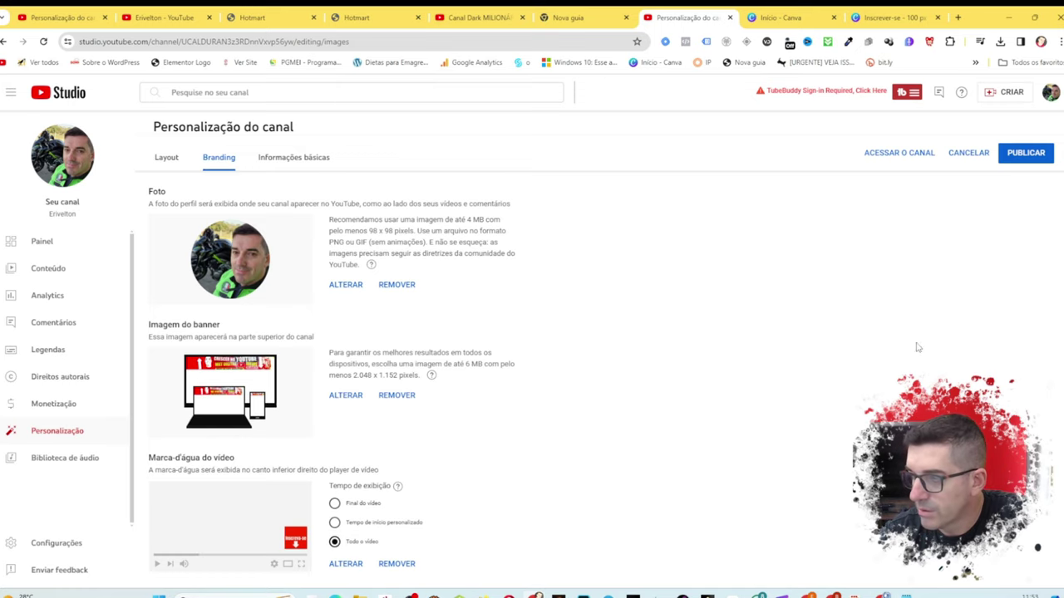
click(1035, 154)
- Visit the channel, open one of its videos and examine the subscribe watermark on the paused player
click(908, 154)
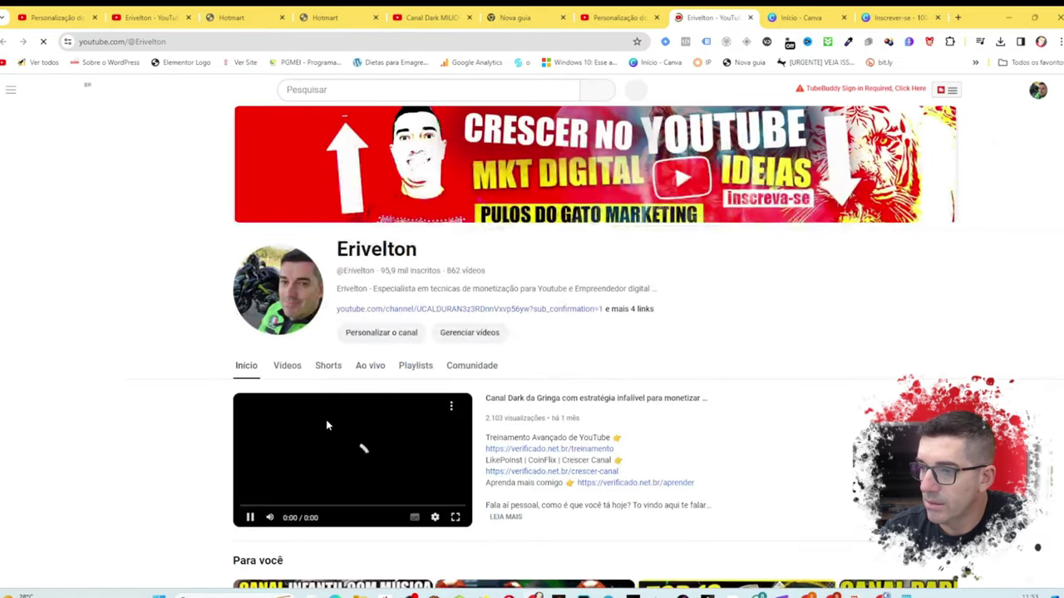
click(287, 366)
click(383, 453)
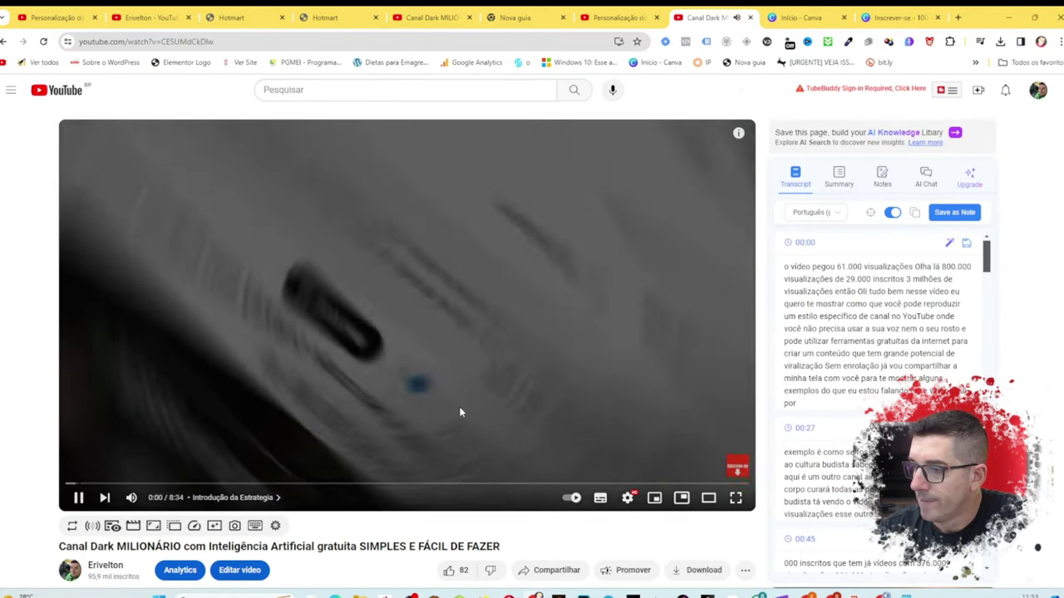
click(293, 294)
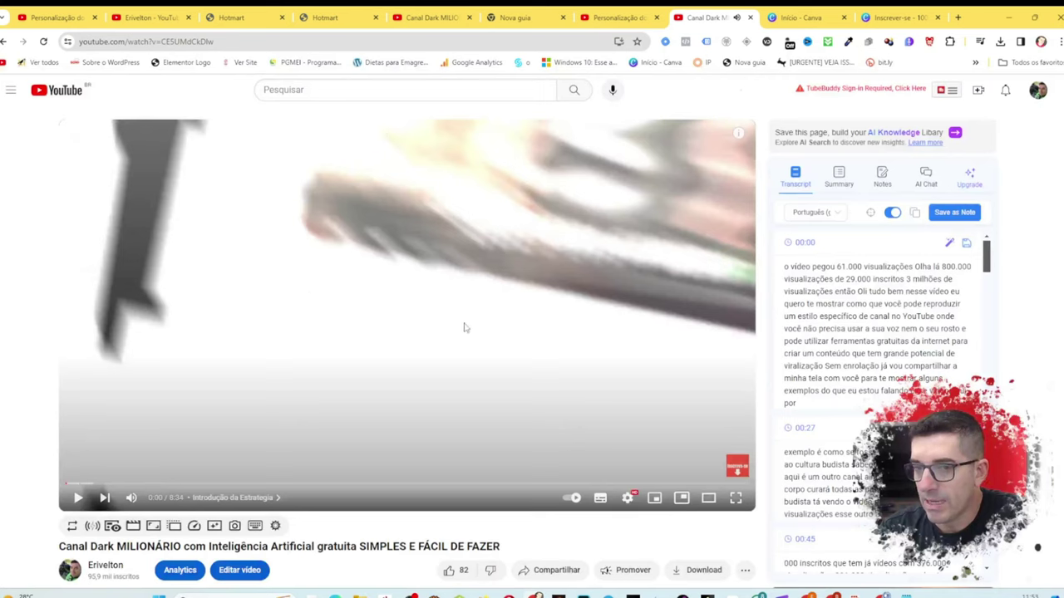
mouse_move(737, 468)
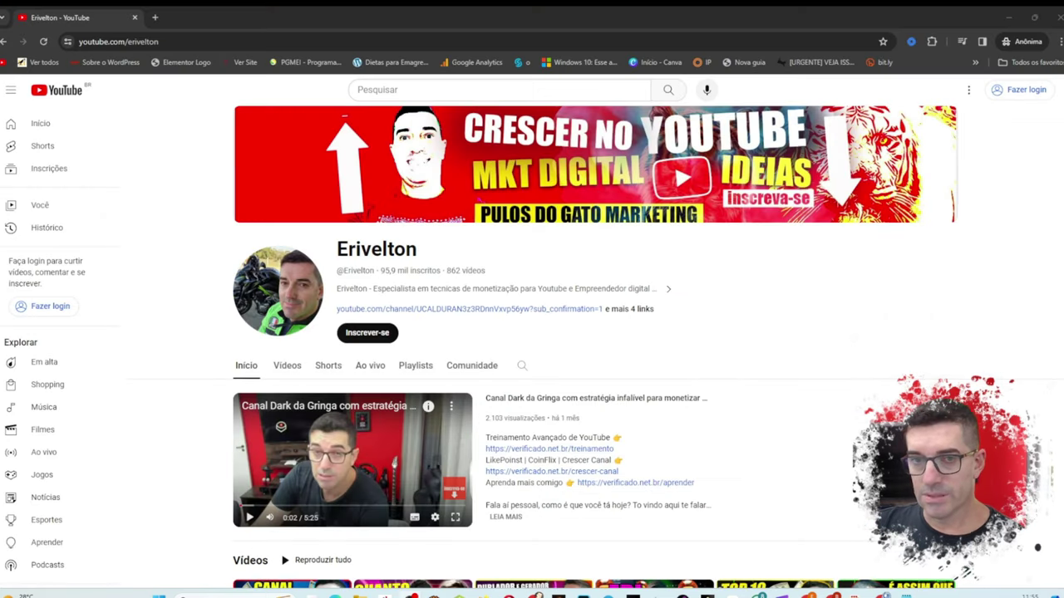
- In the channel's basic information settings, add the keywords "como ganhar dinheiro no Youtube" and "como ganhar dinheiro com canais dark"
click(1036, 18)
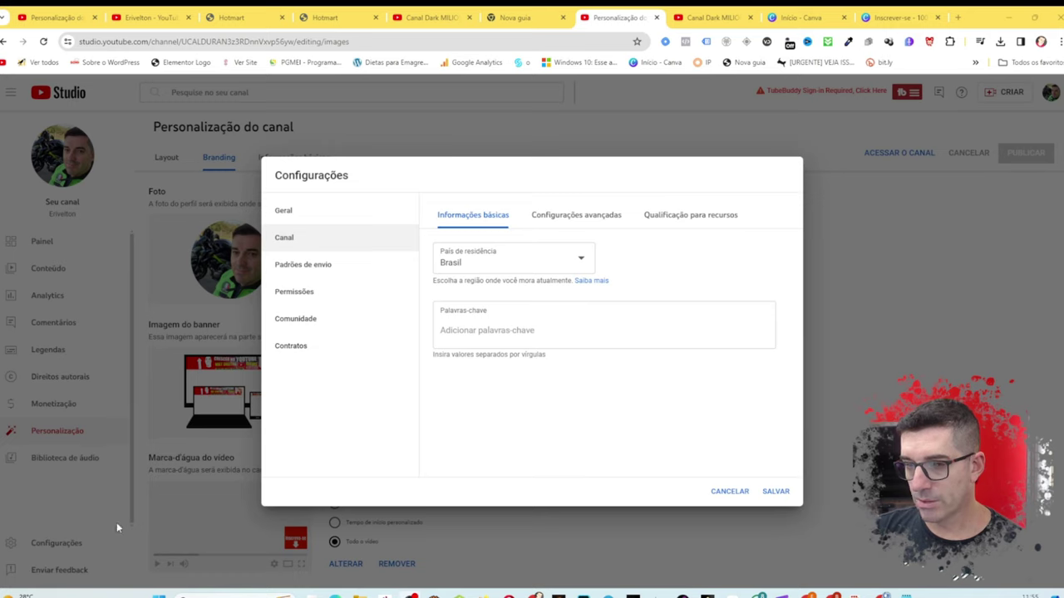
click(463, 332)
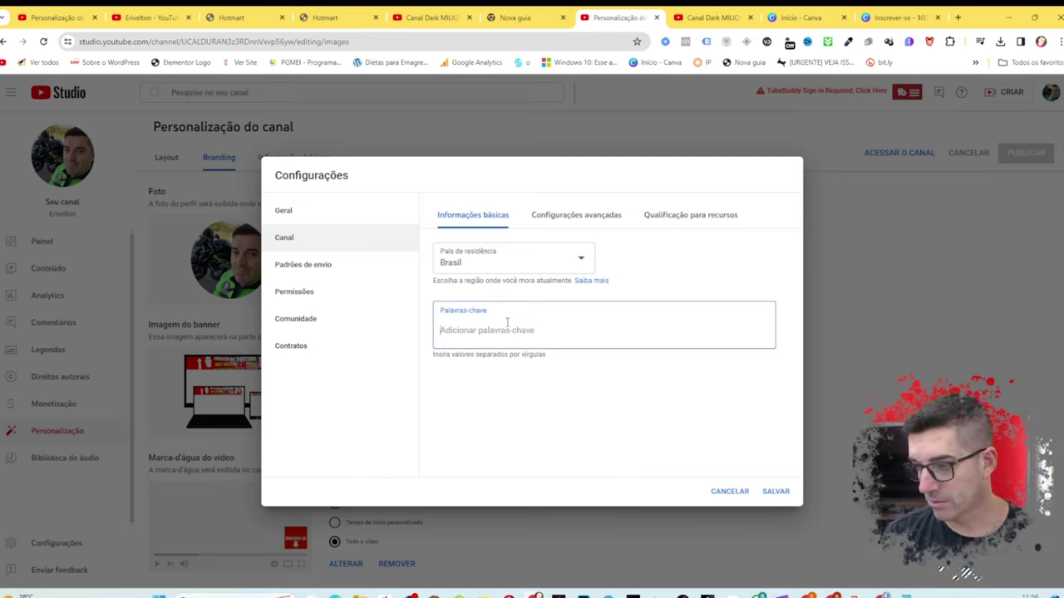
text(como ganhar din)
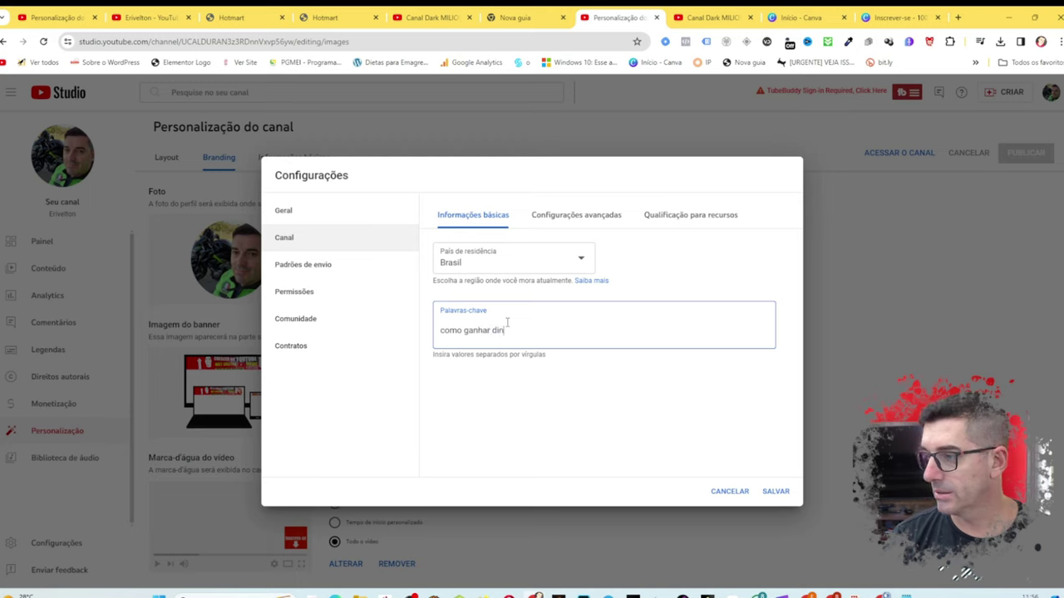
text(heiro no Youtube)
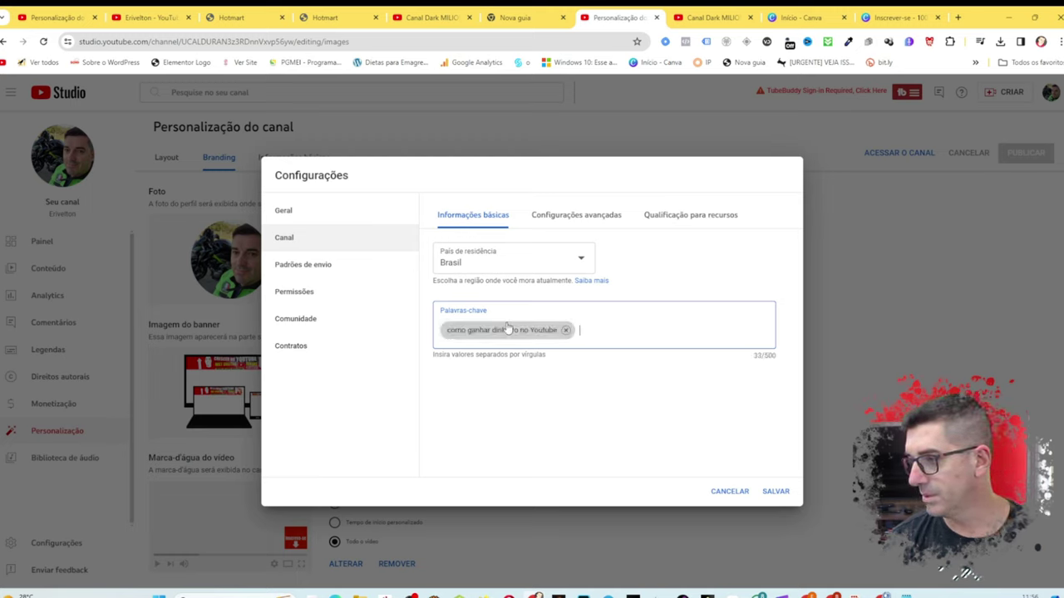
text(,como ganhar dinheiro)
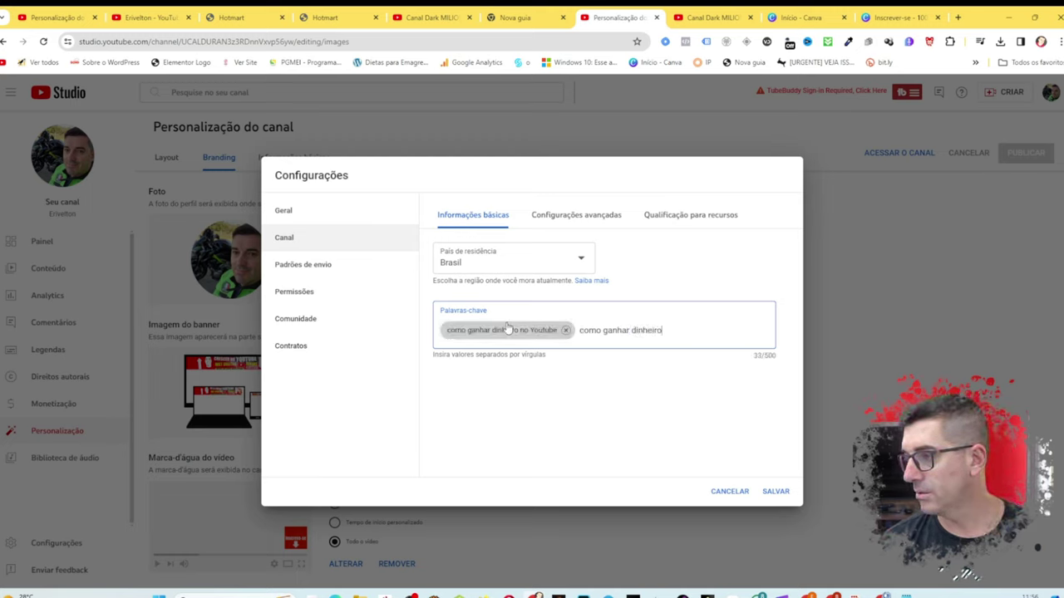
text( com canais dark)
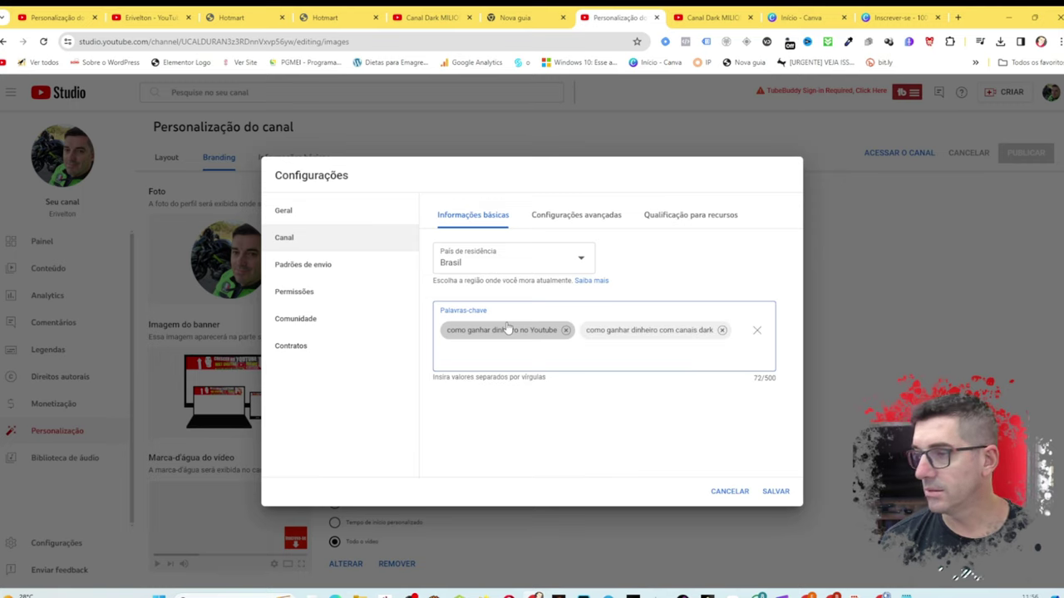
- Add the channel keywords "como crescer no Youtube" and "como ganhar inscritos"
text(,como crescer n)
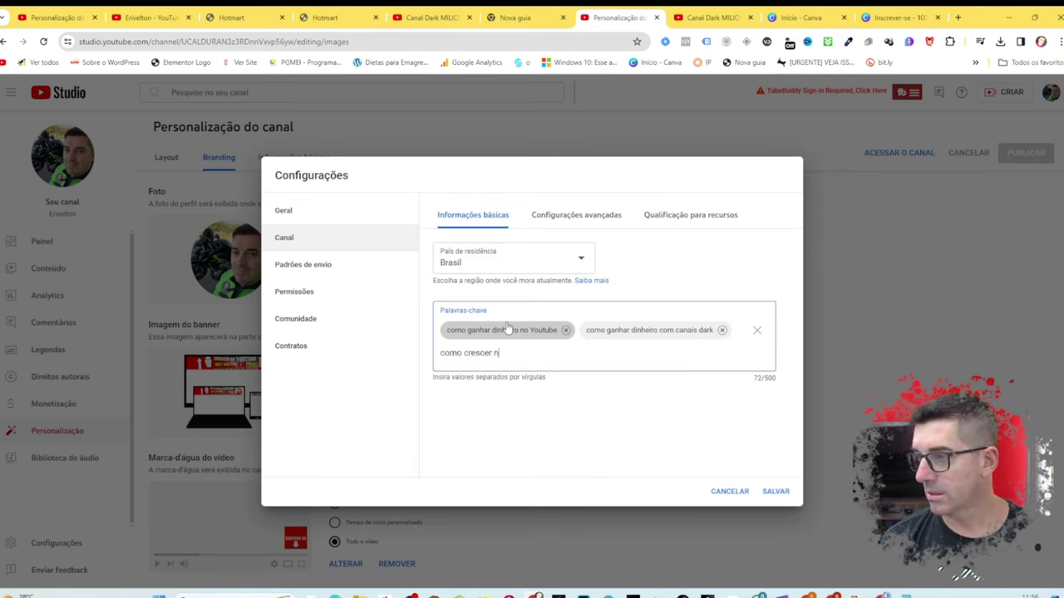
text(o Youtube,)
text(ganhar)
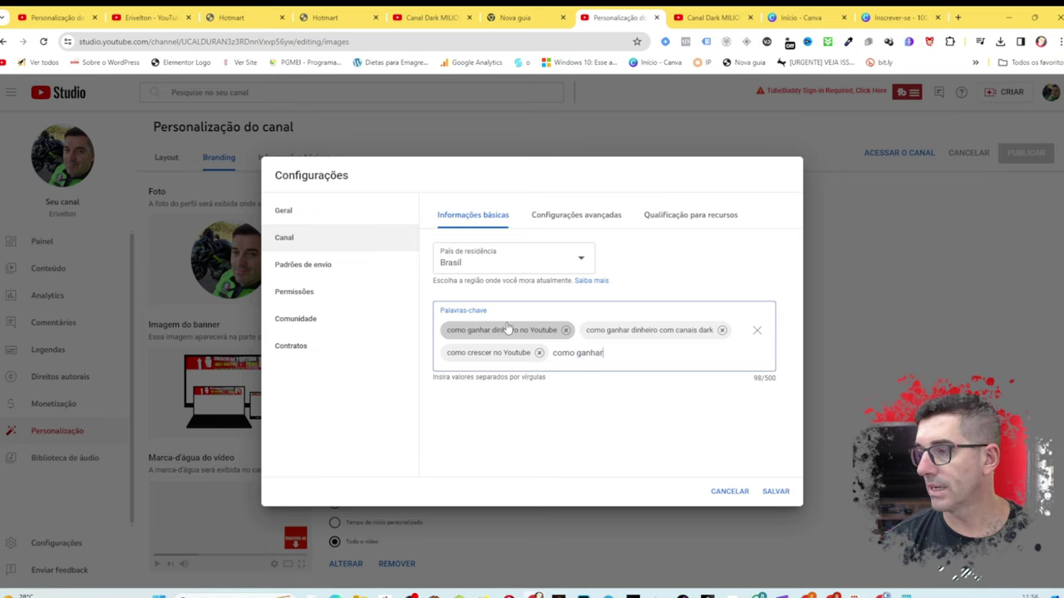
text( inscritos)
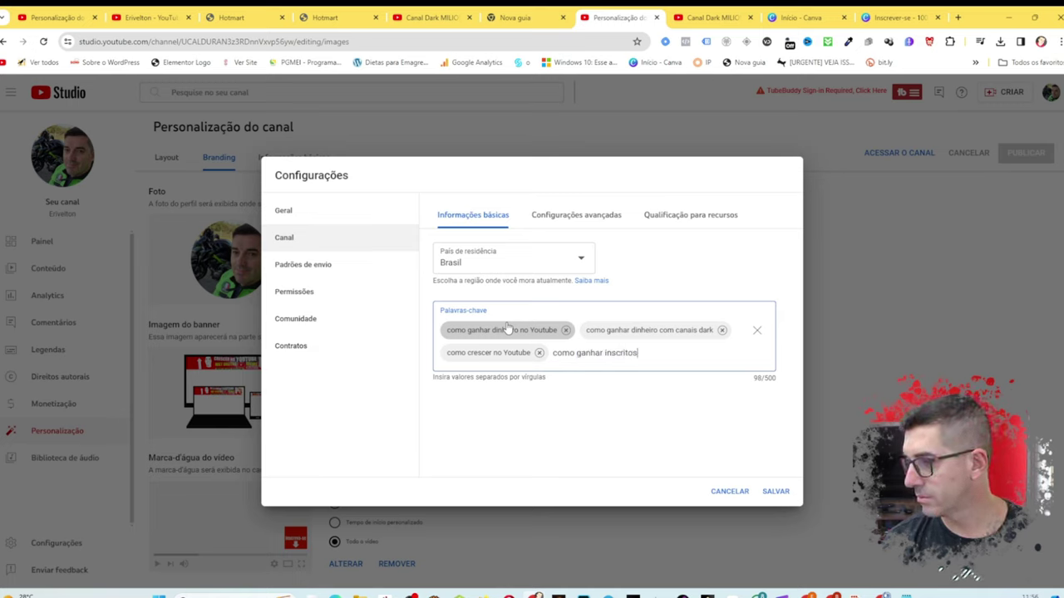
key(Return)
- Add the creator's first name in lowercase as a channel keyword, plus a second keyword reading "Curso do" followed by that name
text(e)
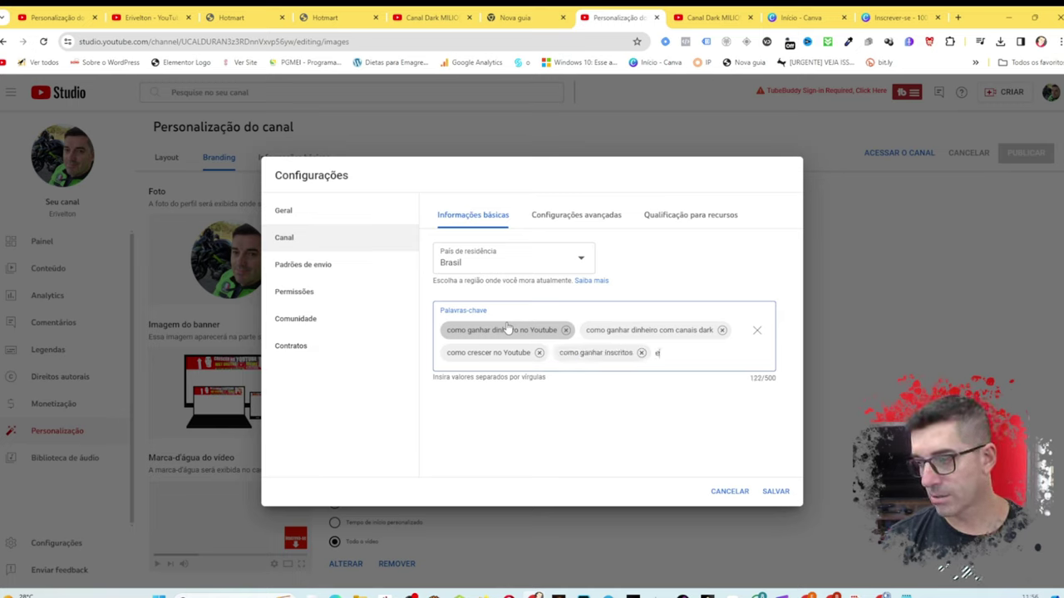
text(rivelton)
key(Return)
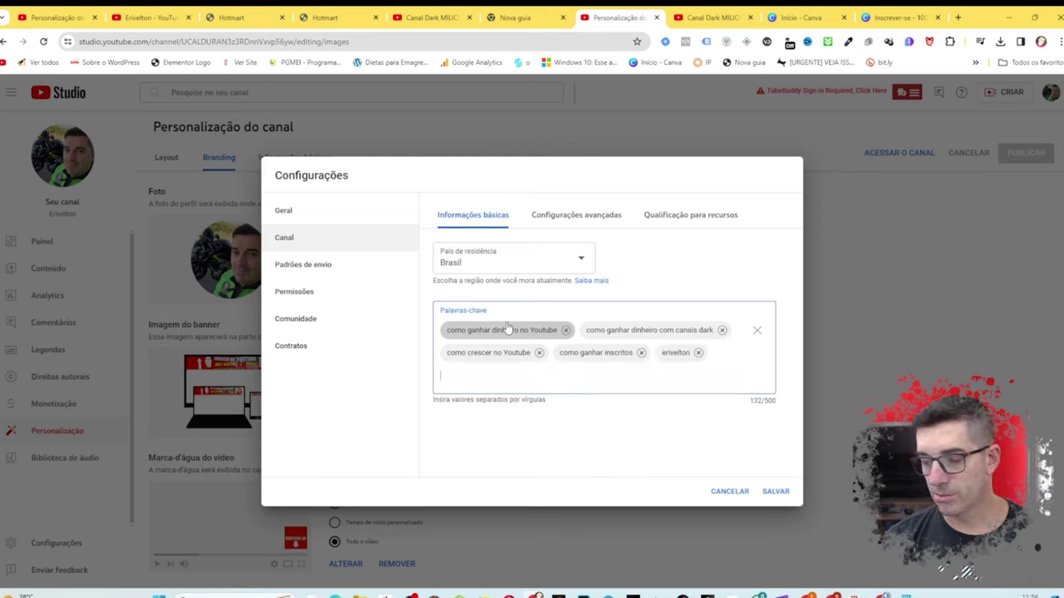
text(Cyur)
key(BackSpace)
key(BackSpace)
text(urso )
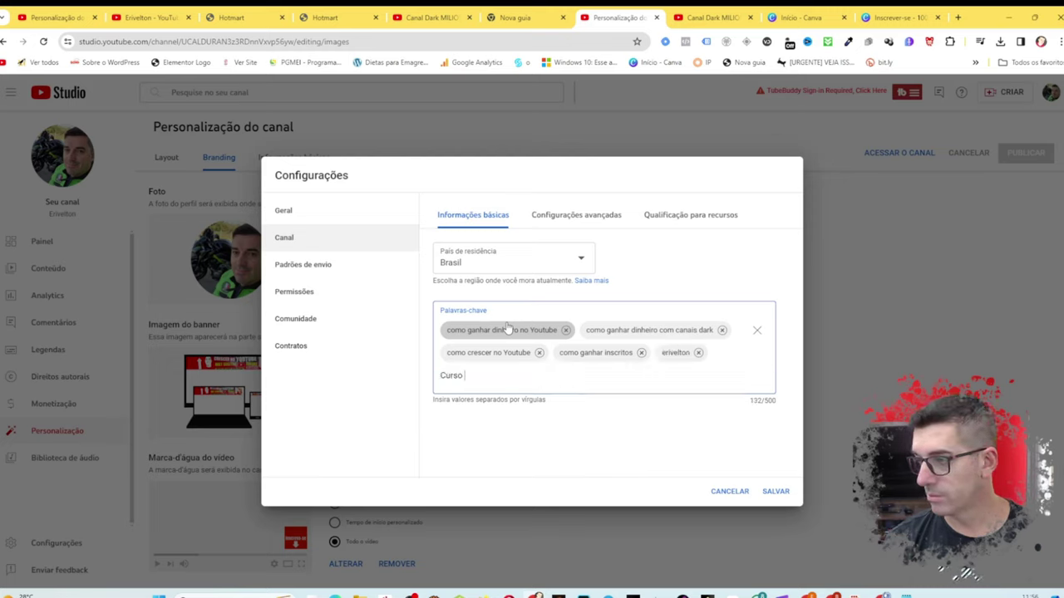
text(do Erivelton)
key(Return)
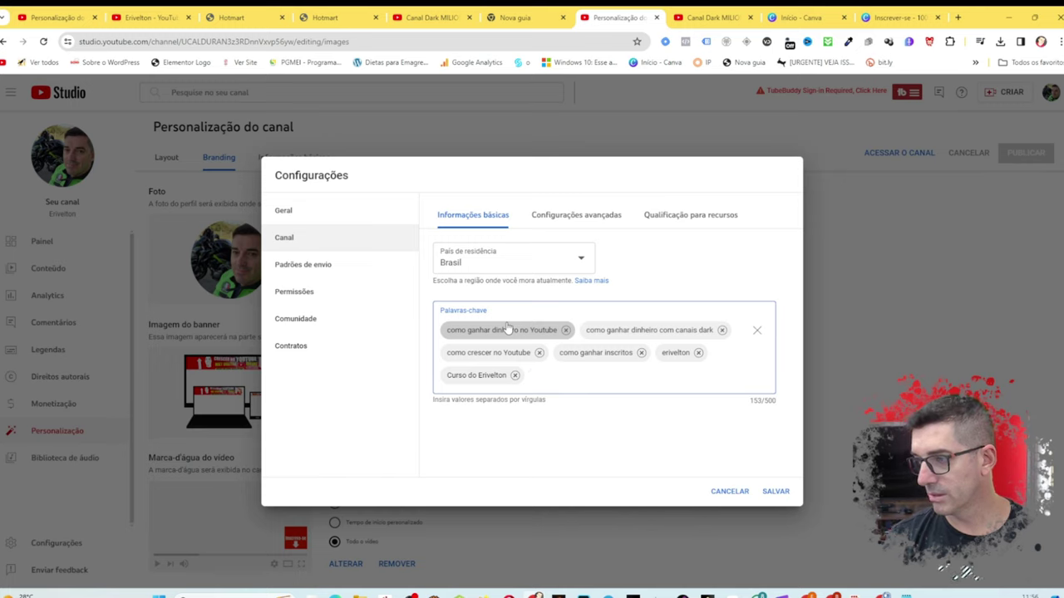
- Add the channel keywords "Pulo do gato" and "Gato coins", and begin another keyword starting with "Li"
text(Puloo s)
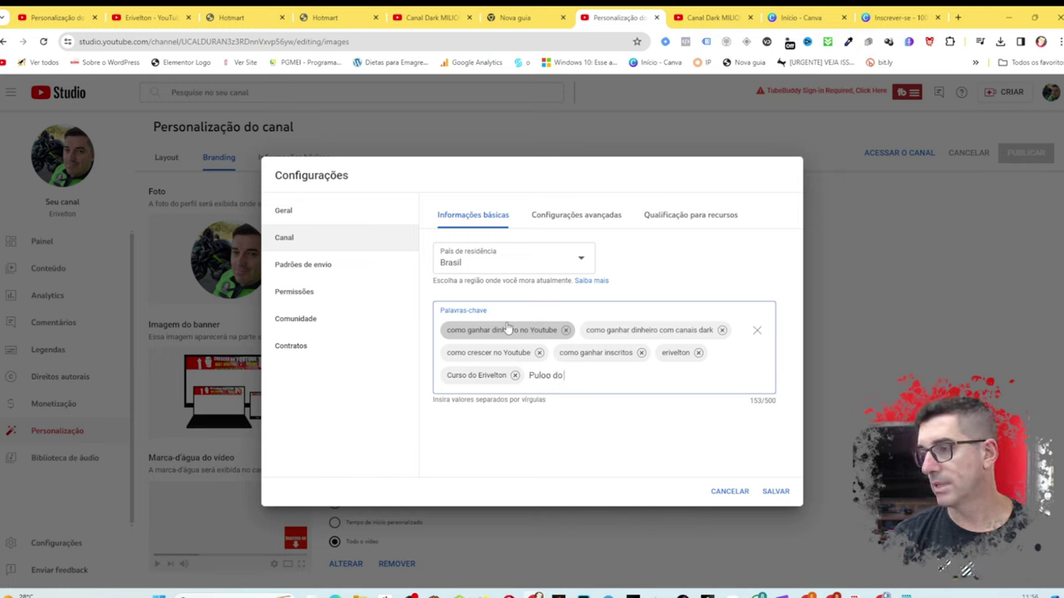
key(BackSpace)
key(BackSpace)
key(BackSpace)
text(do gato)
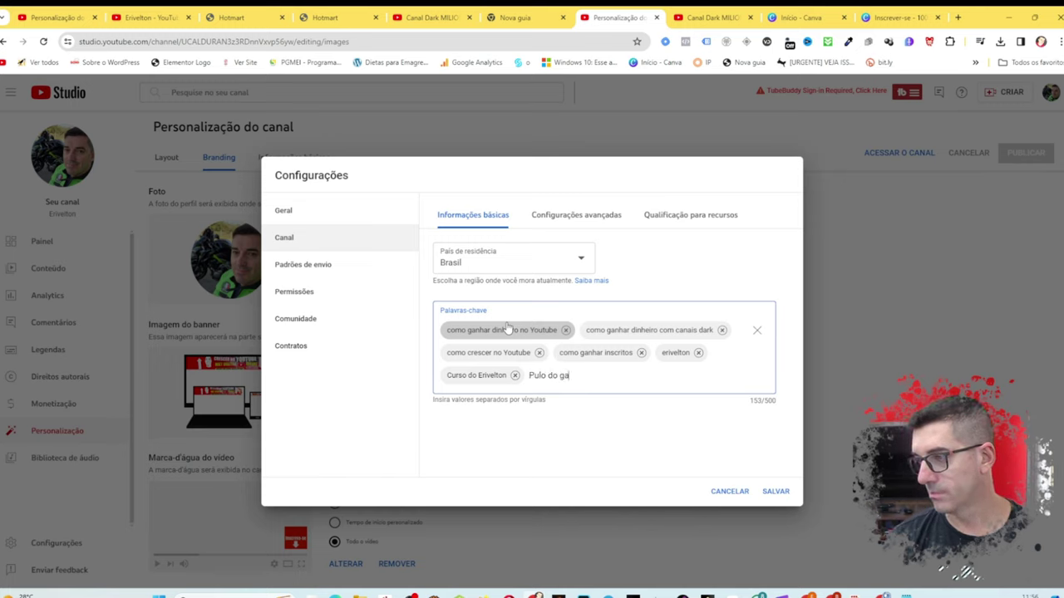
key(Return)
text(Gato coins)
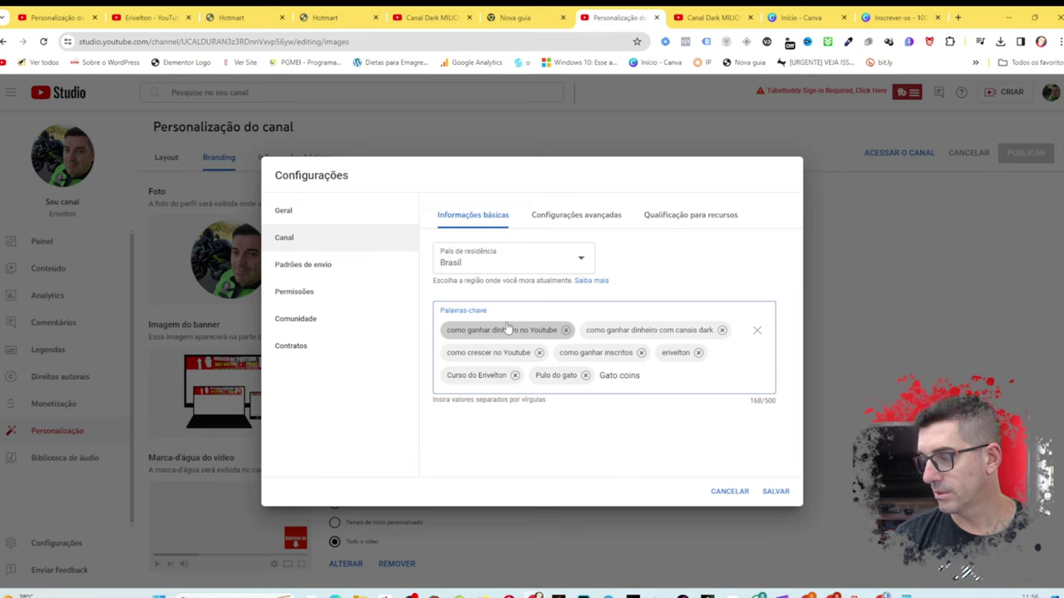
key(Return)
text(Li)
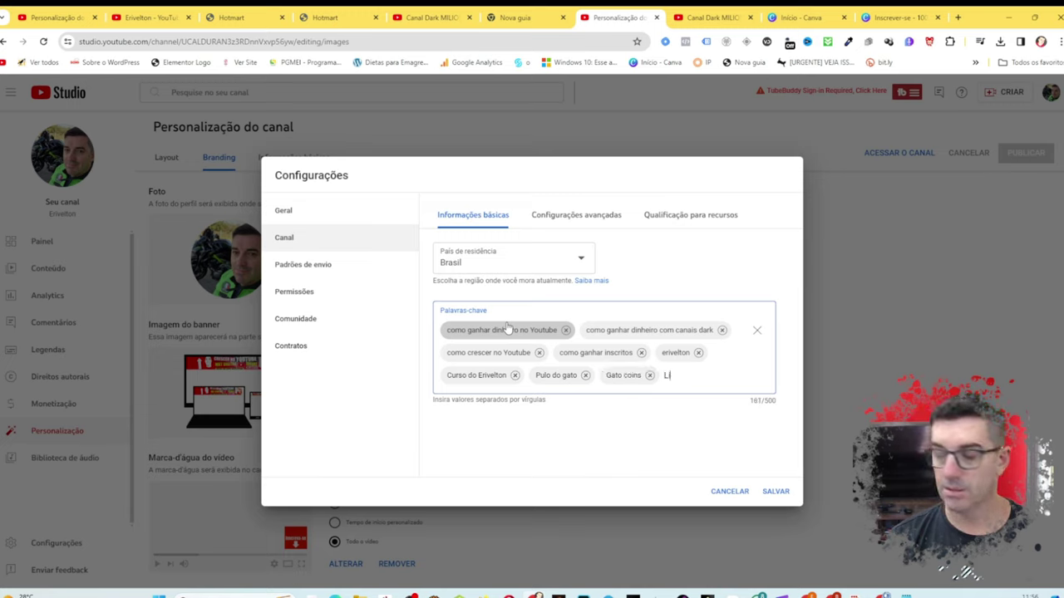